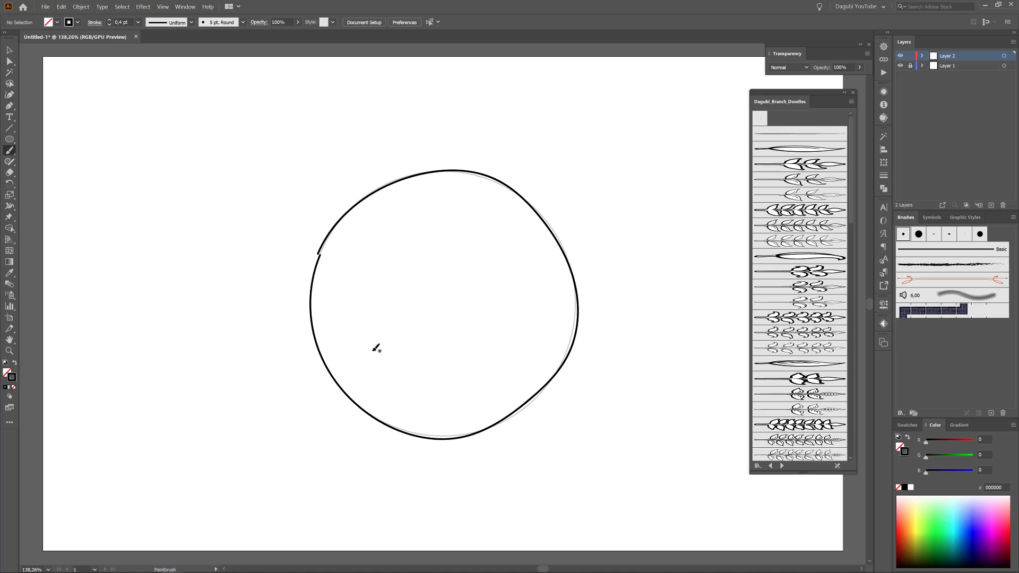
- Move the end anchor of the hand-painted circle onto its start to close the gap in the outline
key(a)
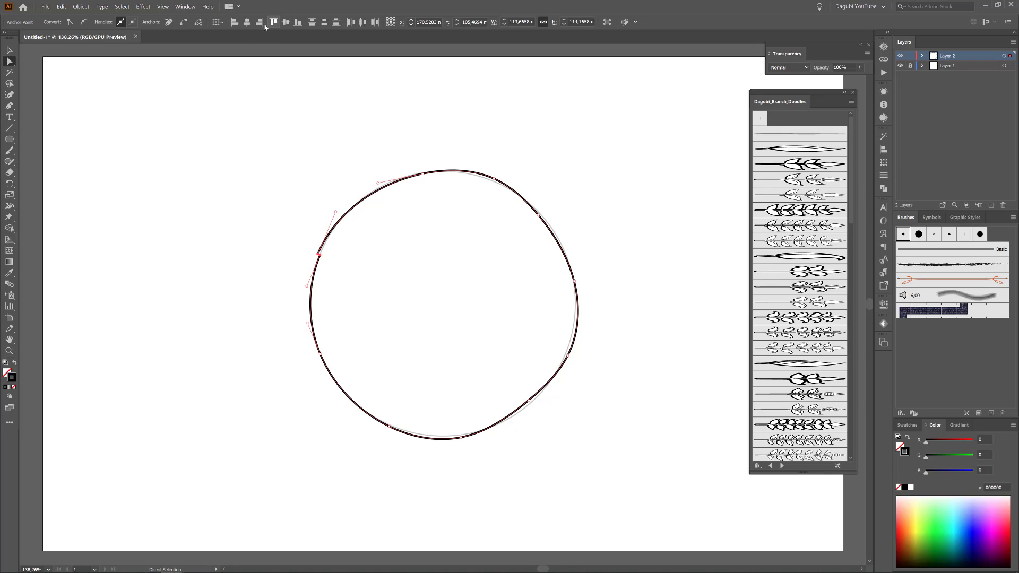
click(273, 190)
key(b)
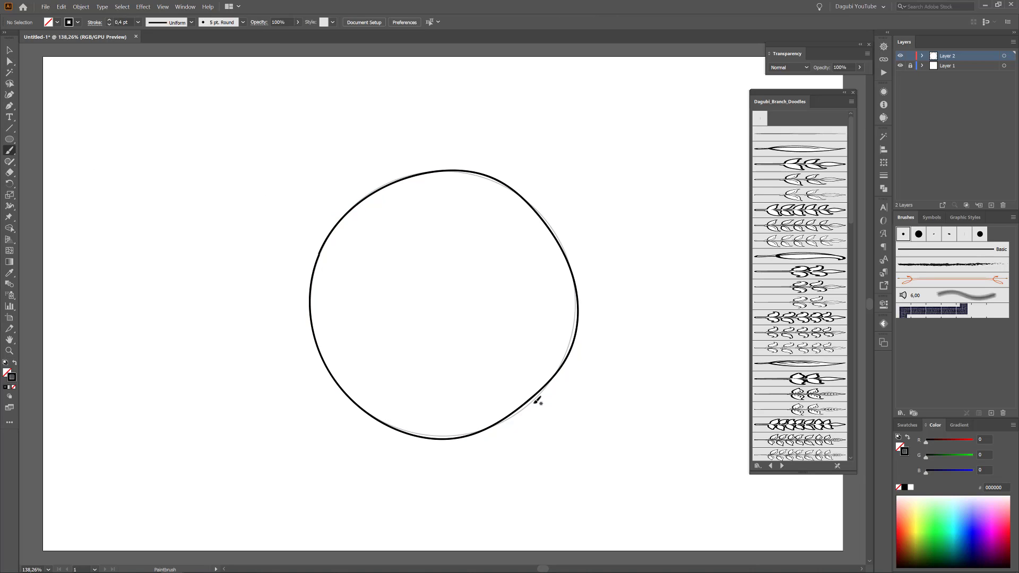
- Paint a second loose circle over the first and adjust its anchors so its ends meet
mouse_move(534, 401)
mouse_down()
mouse_move(560, 365)
mouse_move(570, 263)
mouse_move(482, 172)
mouse_move(344, 216)
mouse_move(316, 339)
mouse_move(377, 417)
mouse_move(487, 425)
mouse_move(532, 404)
mouse_up()
click(9, 61)
key(ctrl+space)
drag(527, 454, 668, 504)
mouse_move(549, 208)
mouse_down()
mouse_move(560, 182)
mouse_move(549, 166)
mouse_up()
click(649, 365)
key(ctrl+space)
mouse_move(650, 365)
mouse_down()
mouse_move(575, 316)
mouse_move(563, 250)
mouse_up()
key(space)
drag(562, 250, 487, 293)
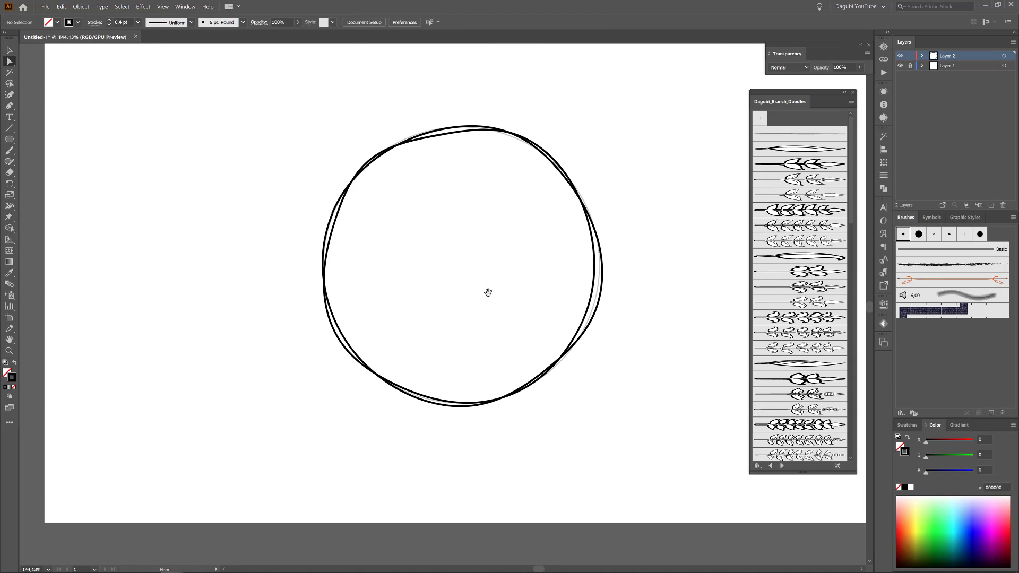
scroll(488, 292, up, 1)
key(v)
click(608, 291)
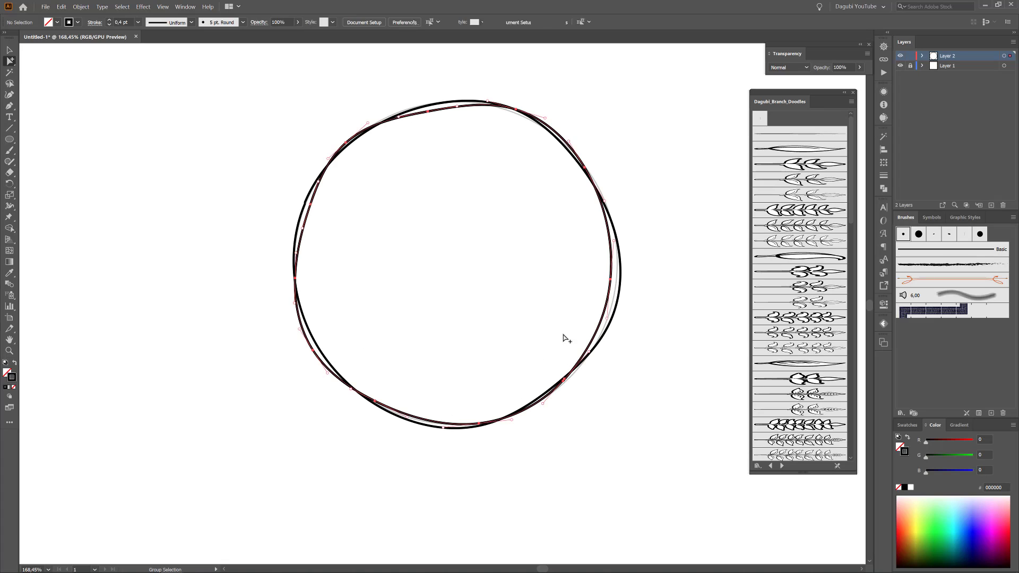
click(106, 178)
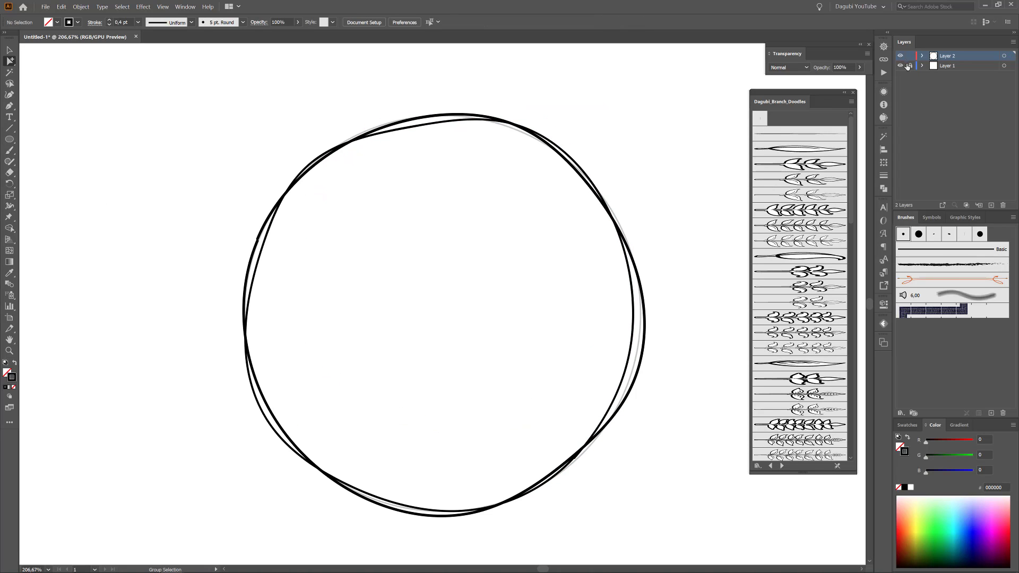
- Hide Layer 1 and paint six branches around the circle with the medium-weight long plain-leaf branch brush
click(900, 65)
click(803, 226)
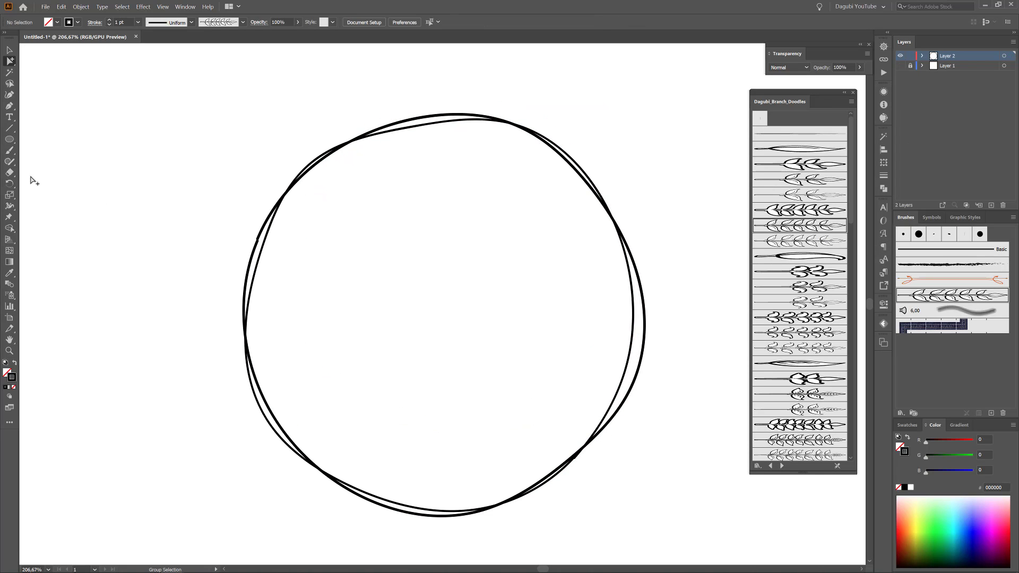
key(b)
drag(586, 440, 613, 338)
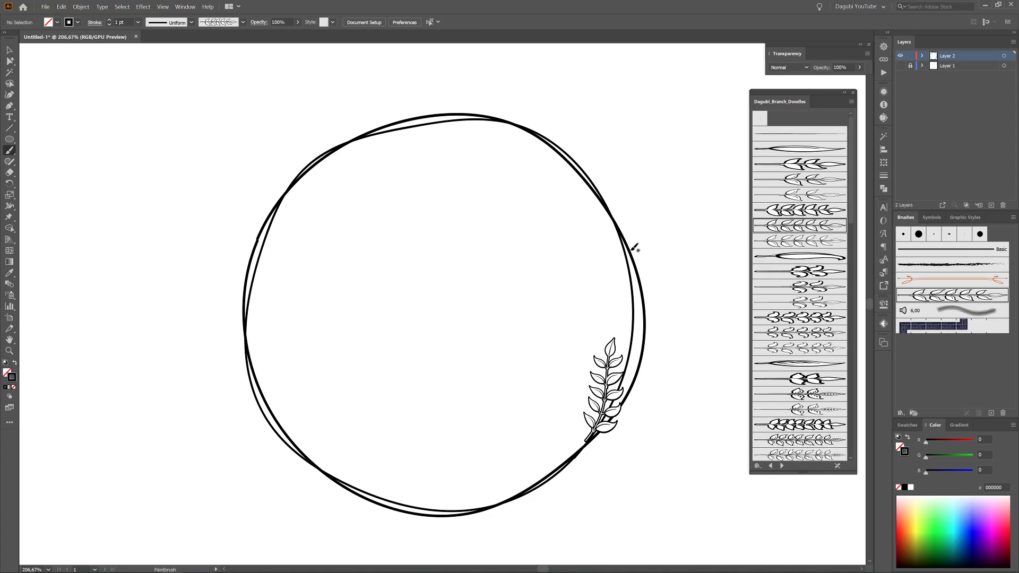
drag(609, 207, 568, 136)
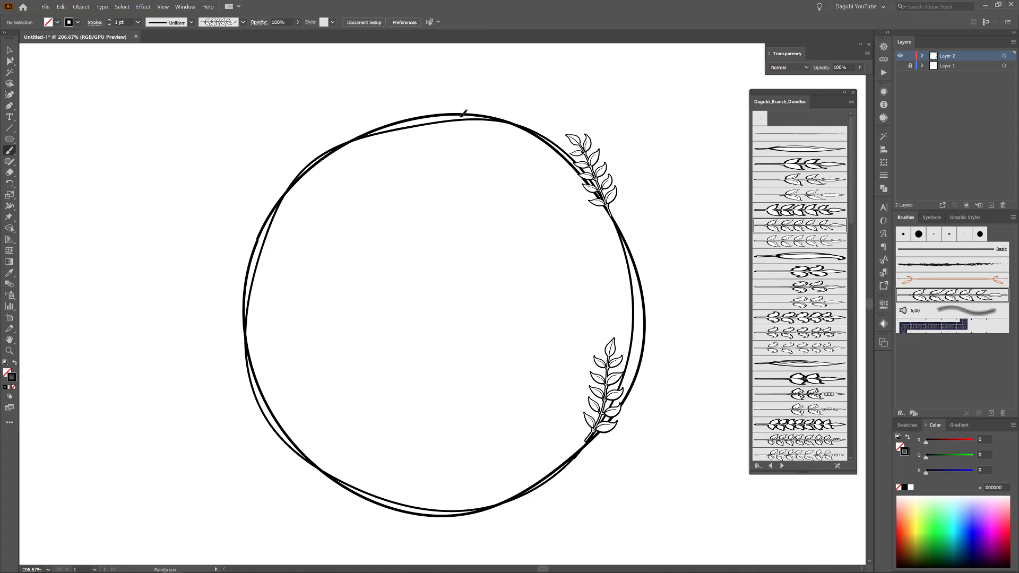
drag(461, 113, 365, 151)
mouse_move(273, 218)
mouse_down()
mouse_move(246, 269)
mouse_move(233, 356)
mouse_up()
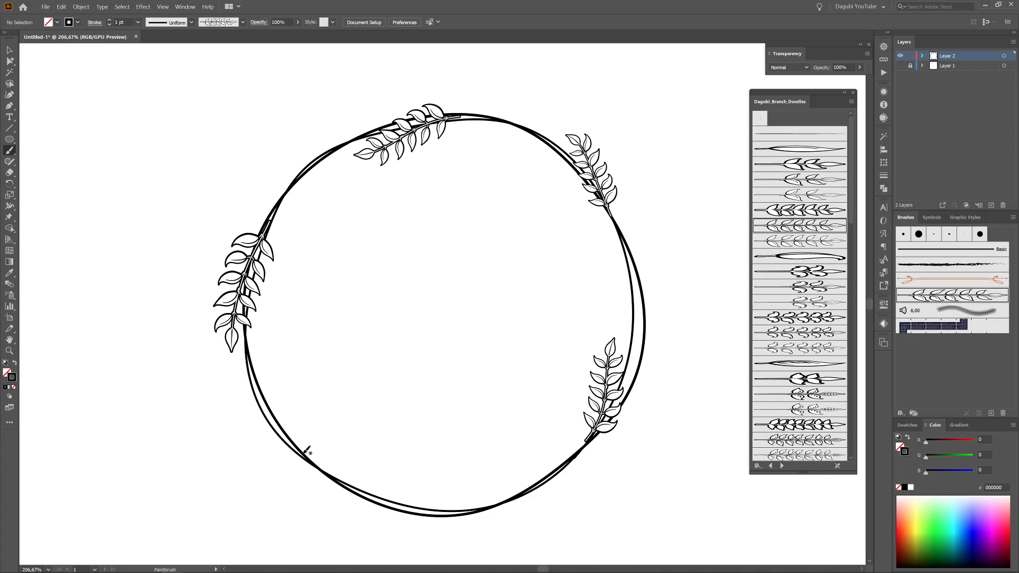
drag(317, 478, 363, 487)
drag(461, 510, 583, 474)
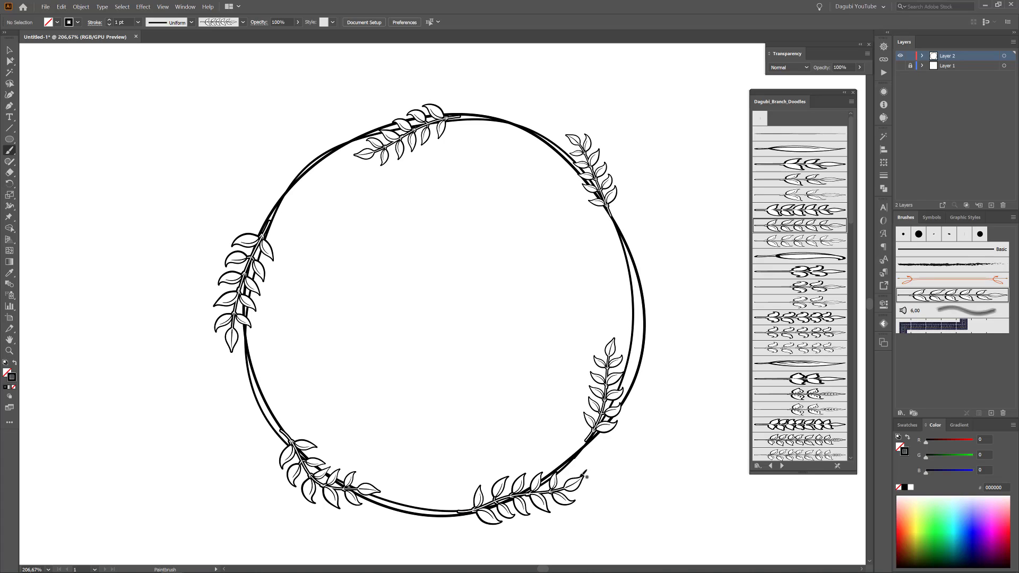
- Paint five branches in the gaps around the circle with the medium-weight long branch brush that has a patterned tip leaf
click(803, 441)
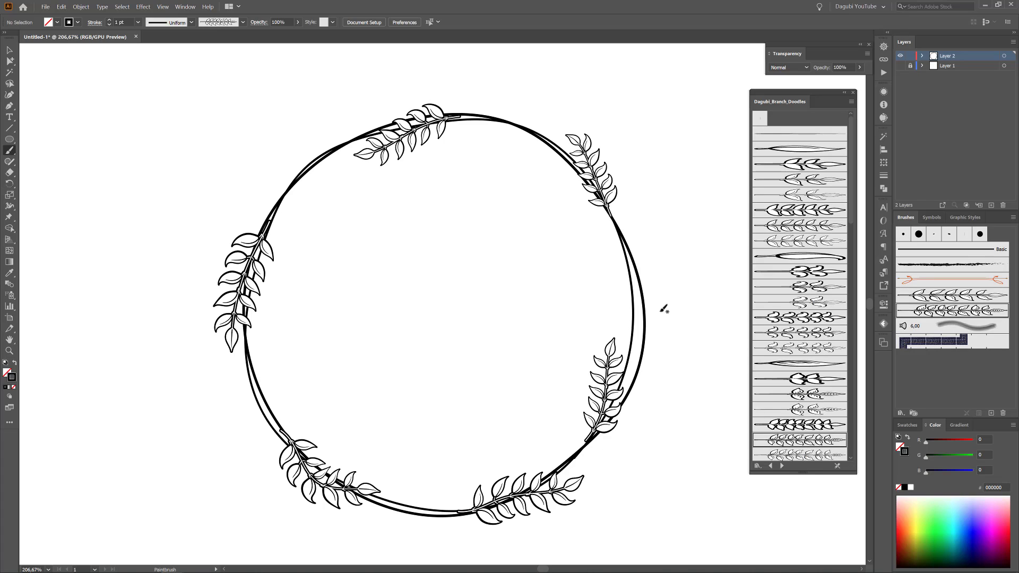
drag(637, 318, 633, 240)
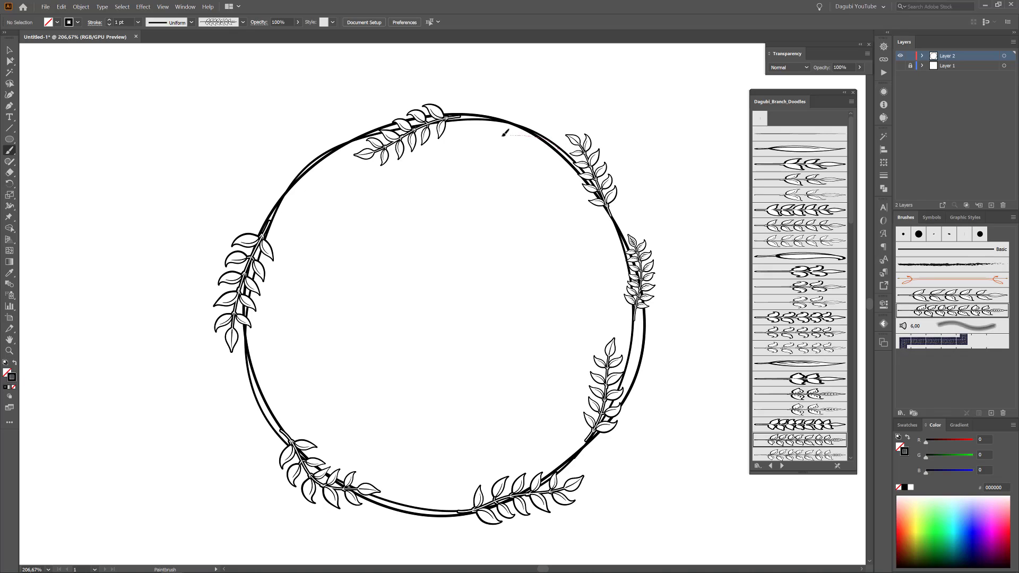
drag(504, 133, 450, 111)
drag(319, 153, 274, 232)
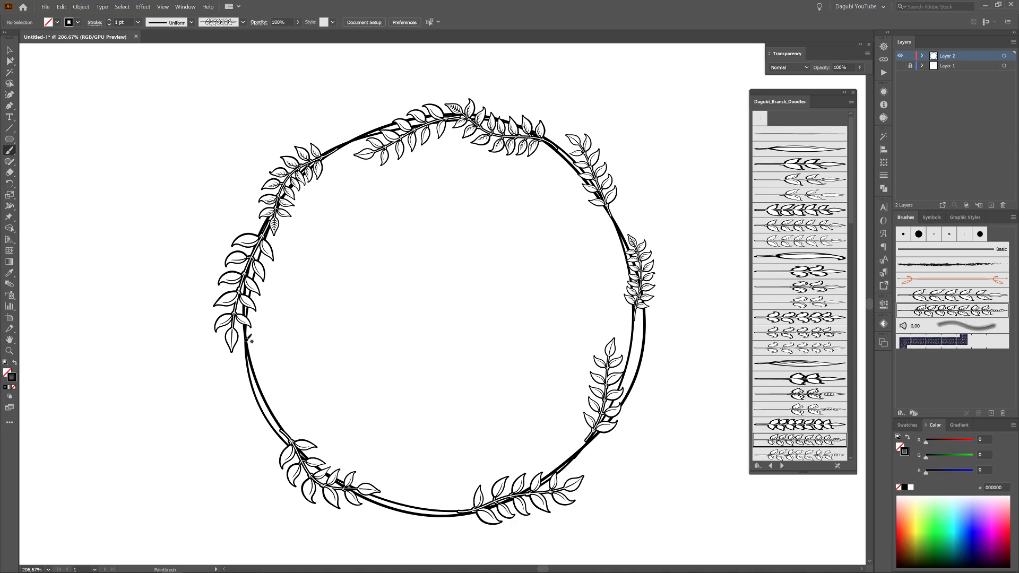
drag(291, 412, 291, 412)
drag(379, 496, 494, 520)
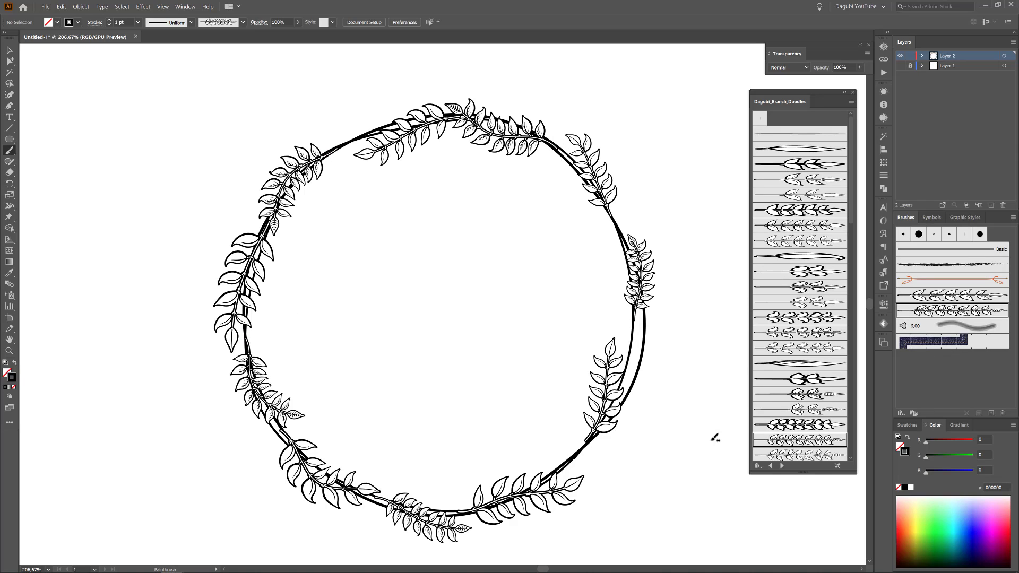
- Paint five small side sprigs around the wreath with the thin short patterned-tip sprig brush, undoing the misplaced stroke
click(807, 409)
drag(589, 440, 650, 397)
drag(636, 316, 609, 283)
key(ctrl+z)
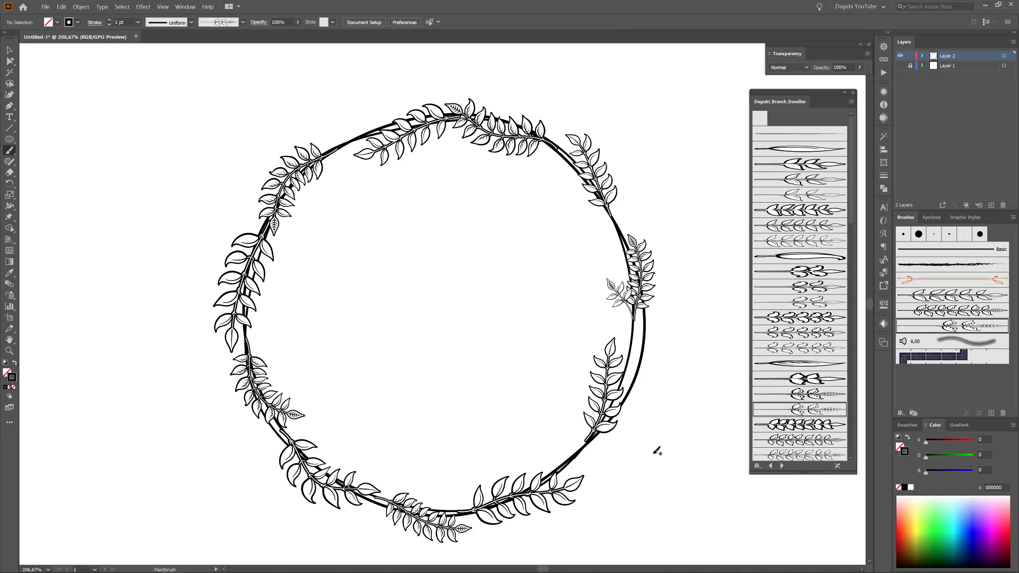
drag(552, 139, 532, 104)
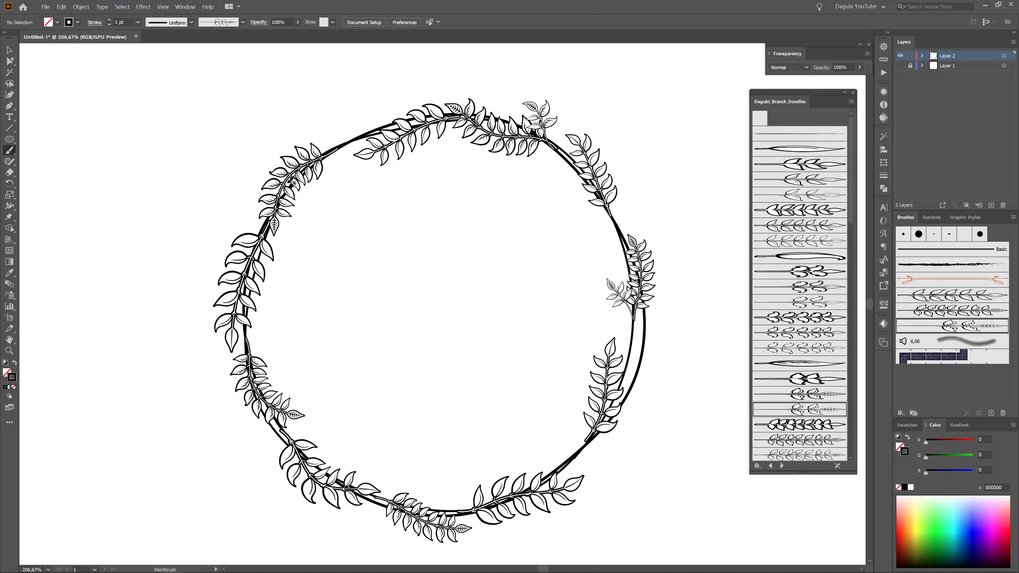
drag(344, 150, 320, 206)
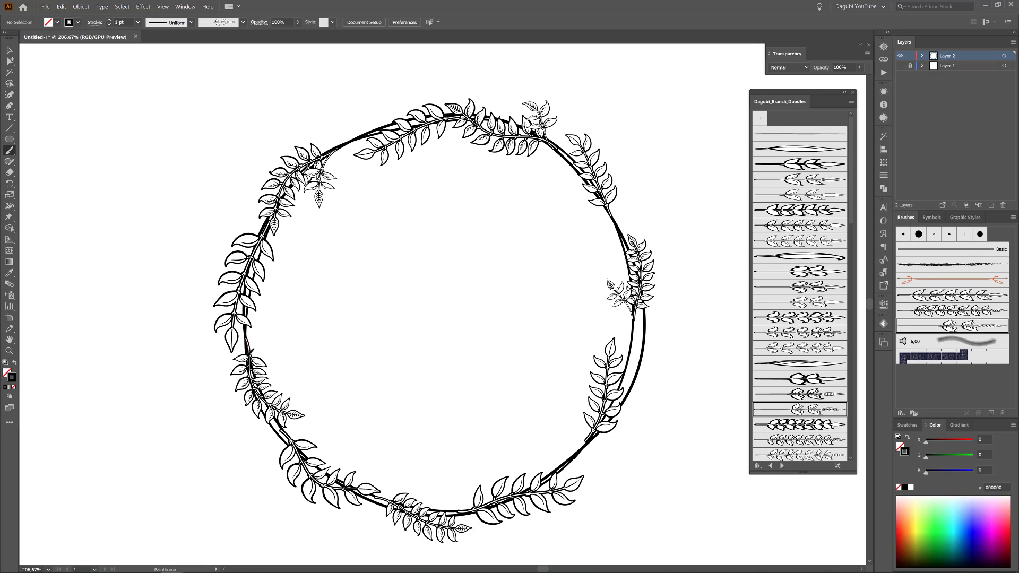
drag(249, 352, 227, 406)
drag(382, 500, 415, 538)
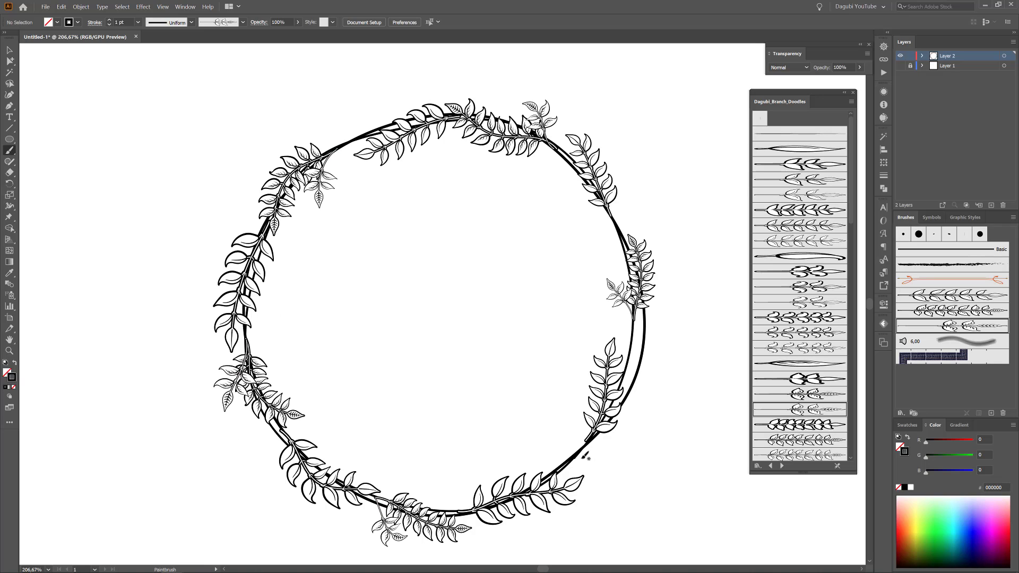
- Switch to Draw Behind and paint five short plain-leaf sprigs at the wreath's lower right, right, upper right, top and left
click(10, 396)
click(42, 405)
click(811, 179)
drag(588, 439, 639, 416)
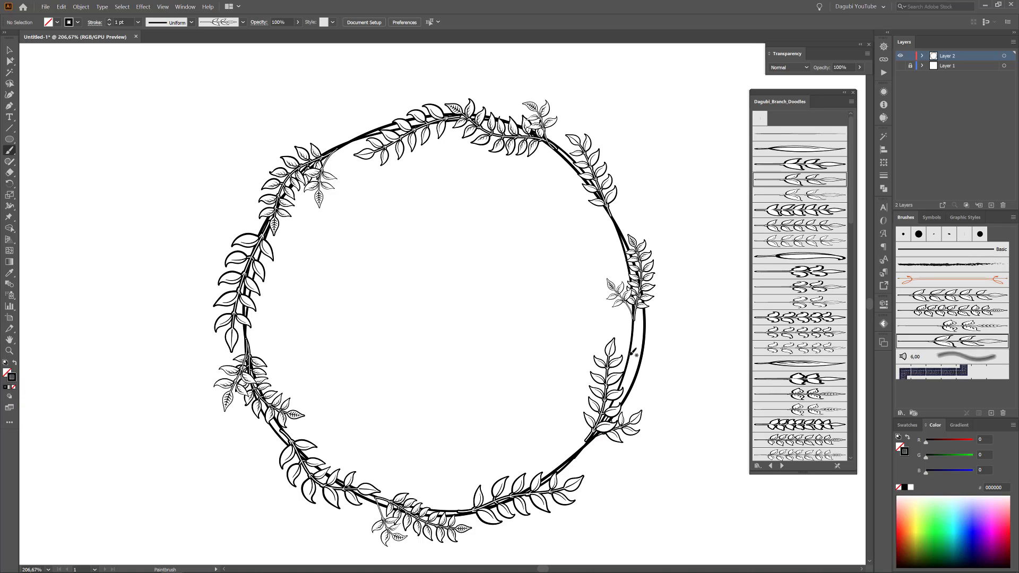
drag(627, 371, 654, 326)
drag(585, 197, 549, 188)
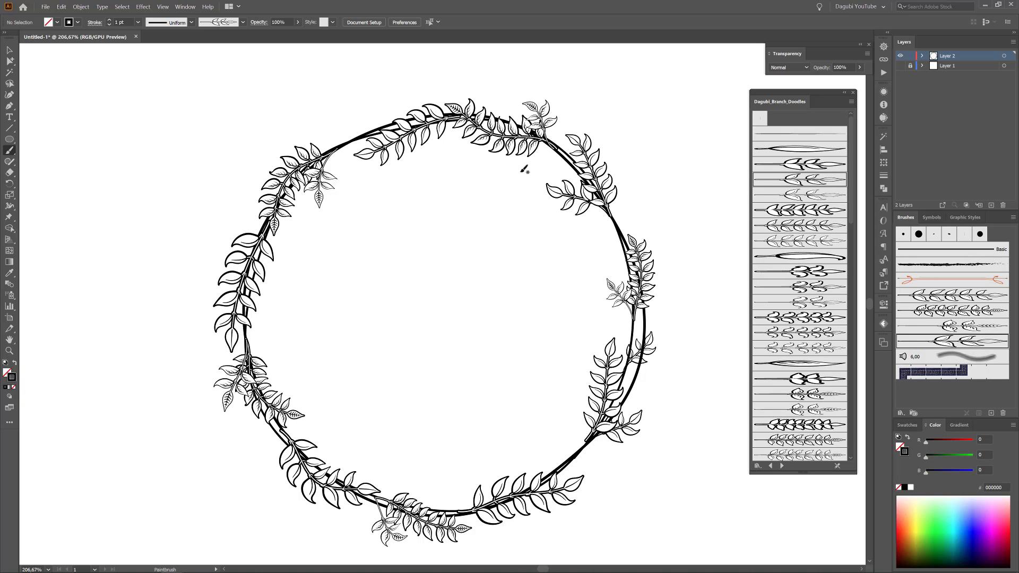
drag(436, 113, 387, 98)
drag(265, 246, 281, 291)
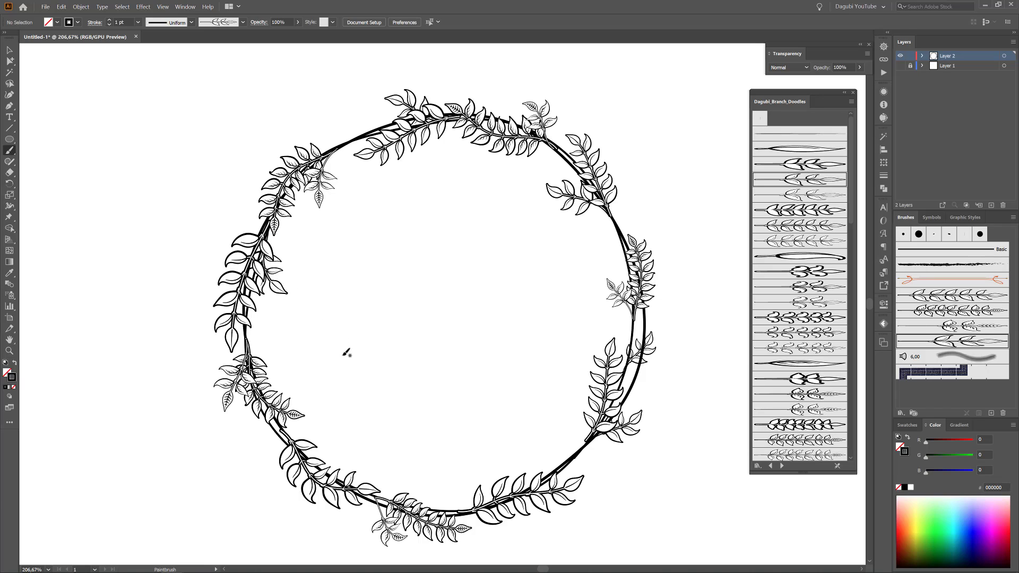
- Paint five more short plain-leaf sprigs, two at the wreath's lower left, two at the bottom and one inside the lower right
drag(285, 429, 264, 470)
drag(329, 476, 383, 468)
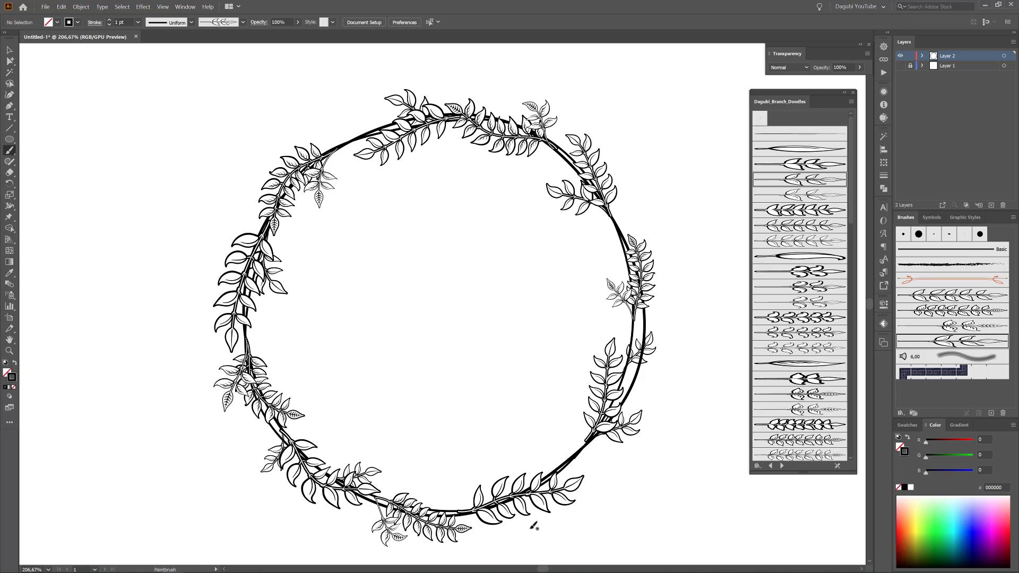
drag(519, 494, 556, 440)
drag(467, 512, 516, 531)
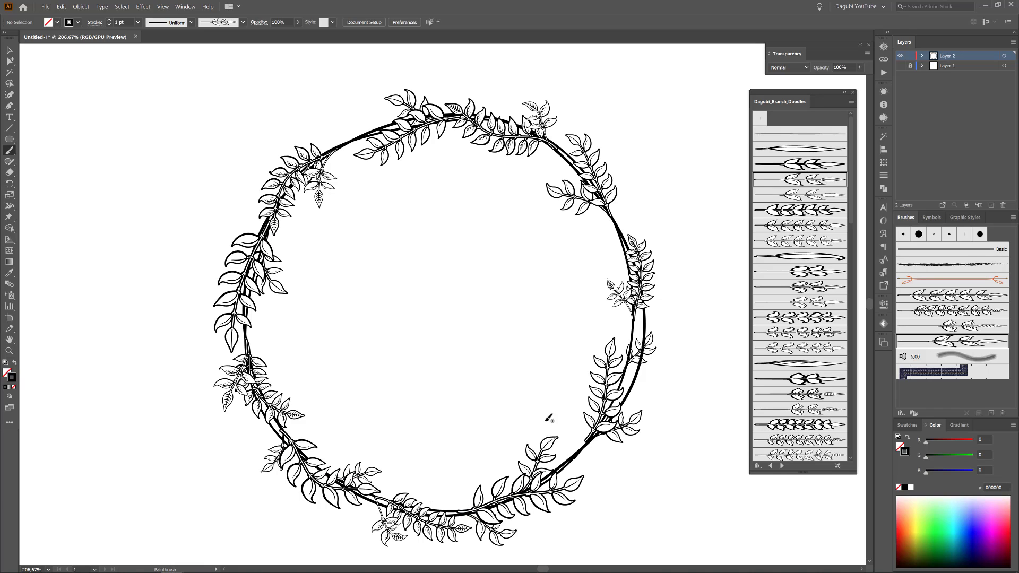
drag(548, 417, 533, 368)
ctrl+alt+click(533, 367)
drag(582, 406, 585, 345)
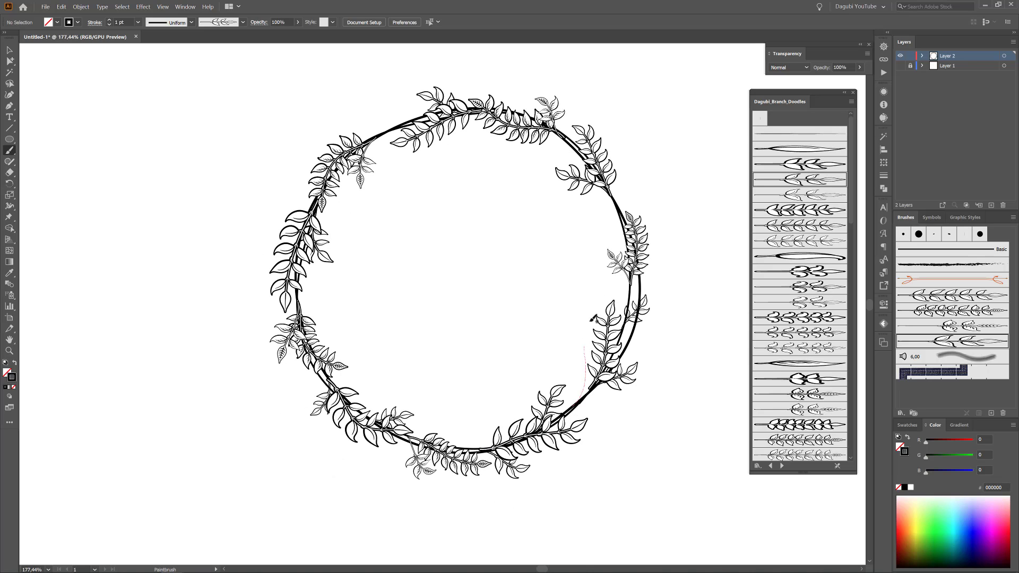
- Add three thin patterned-tip sprigs on the outer right, upper left and lower left of the wreath
click(810, 407)
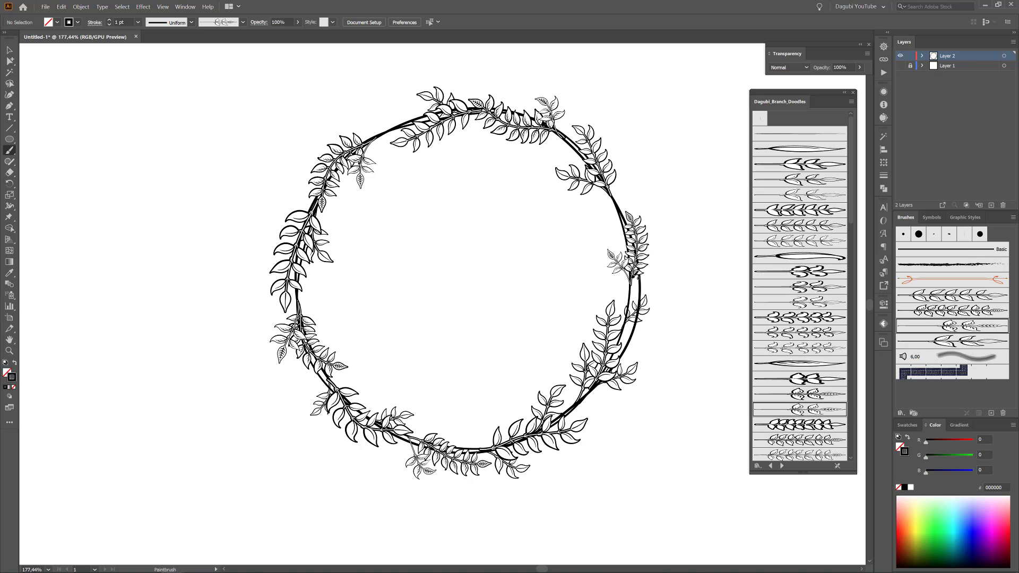
drag(635, 277, 655, 238)
drag(320, 209, 285, 186)
drag(314, 385, 306, 374)
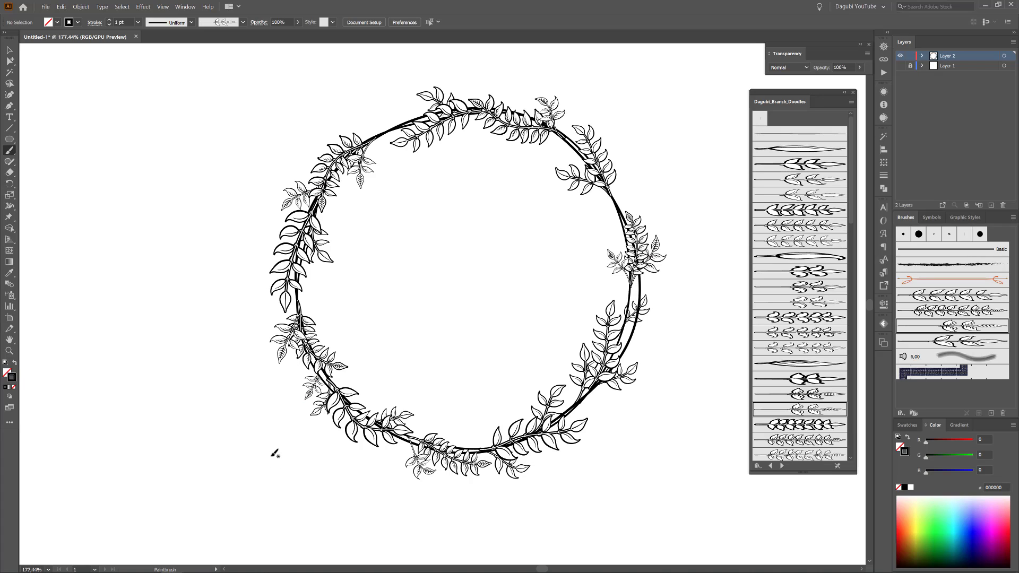
- Load the Dagubi_Doodle_Brushes library and paint six serrated leaves along the wreath's right side and top
click(781, 465)
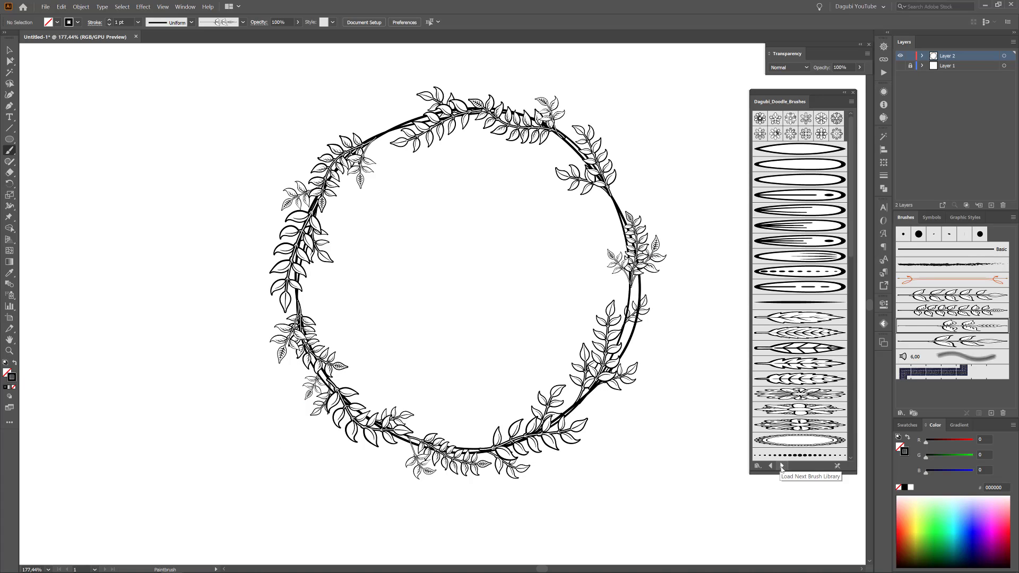
click(801, 317)
drag(577, 406, 624, 402)
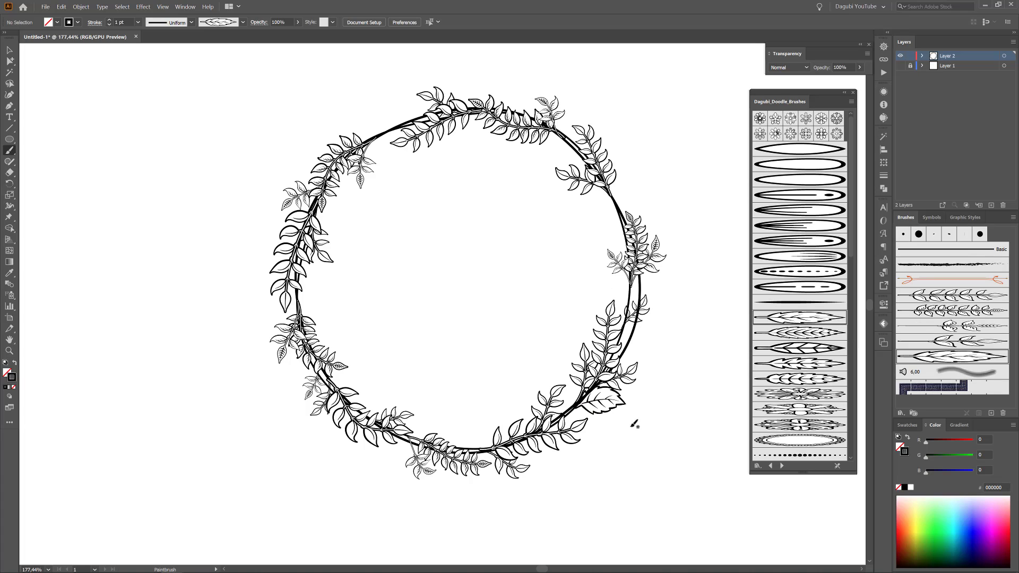
mouse_move(626, 322)
mouse_down()
mouse_move(612, 281)
mouse_move(623, 297)
mouse_up()
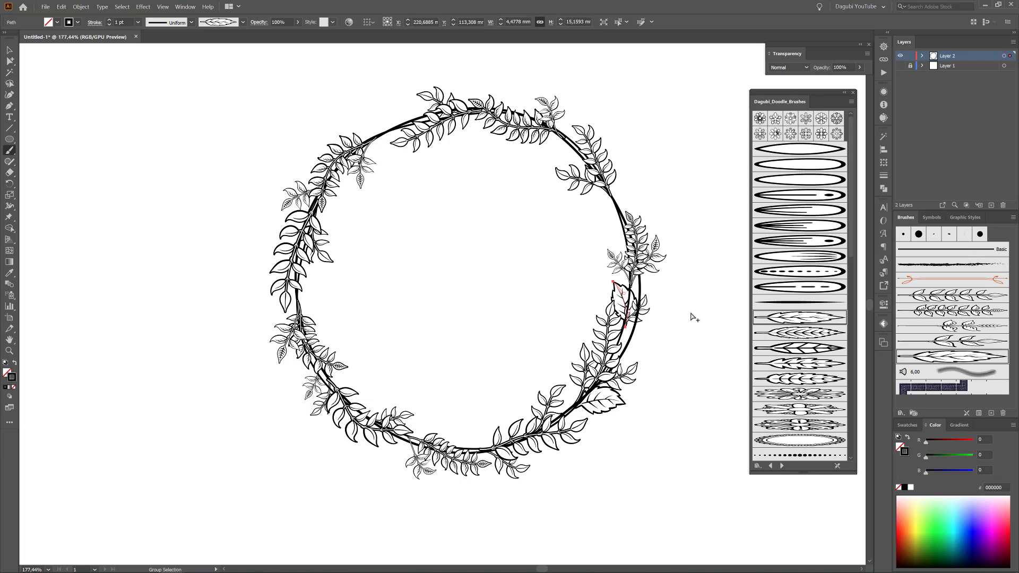
mouse_move(629, 217)
mouse_down()
mouse_move(615, 154)
mouse_move(529, 159)
mouse_up()
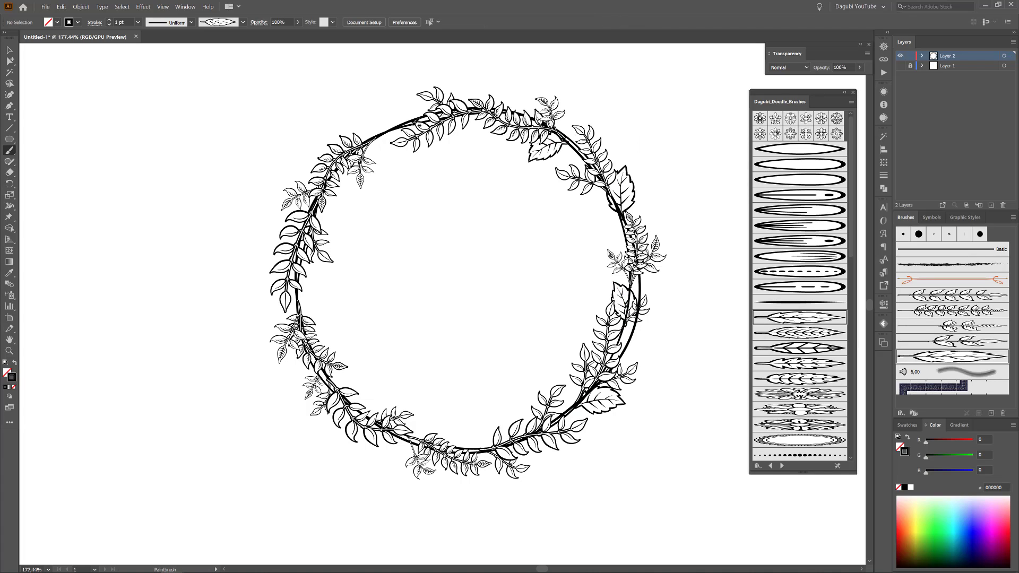
drag(402, 131, 377, 160)
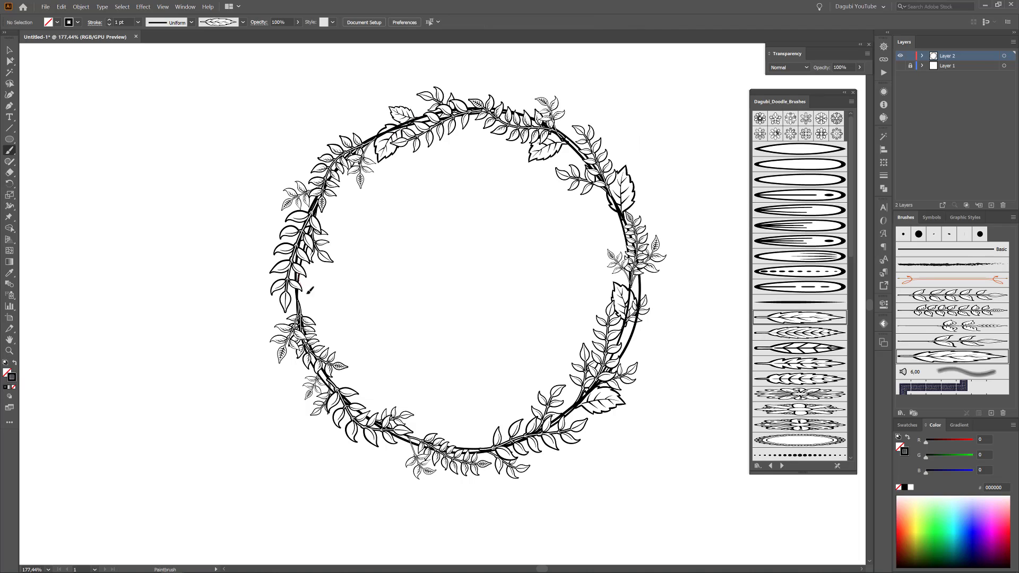
- Paint five more serrated leaves along the wreath's left side, lower left, bottom and lower right
drag(308, 292, 321, 318)
drag(331, 373, 367, 386)
drag(386, 427, 405, 465)
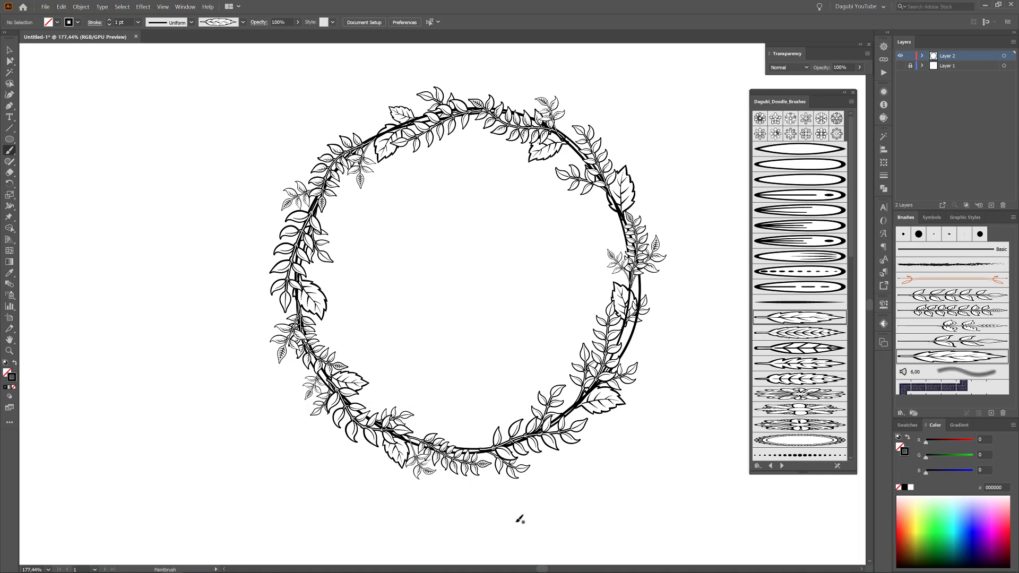
drag(577, 423, 581, 422)
drag(462, 445, 494, 427)
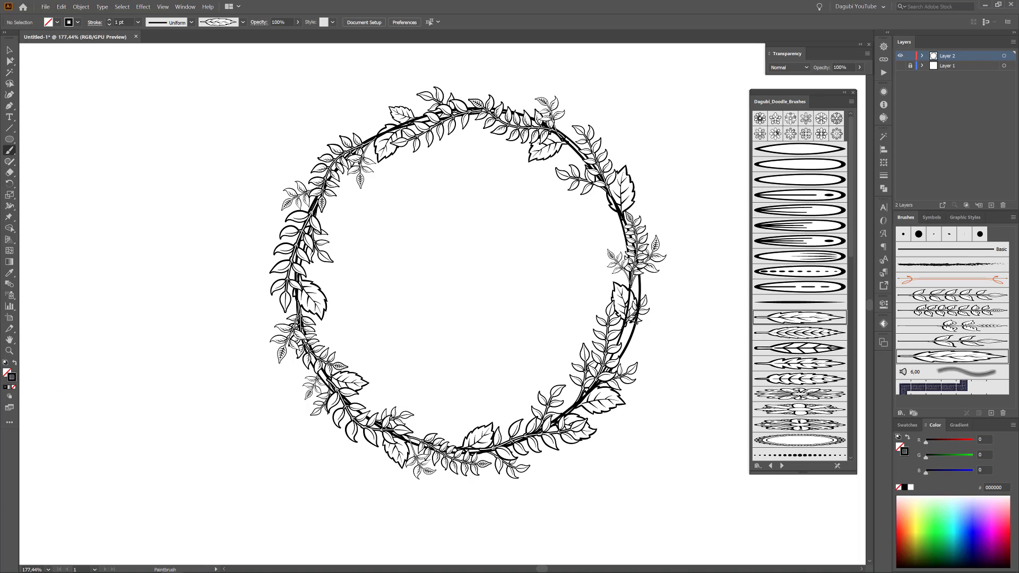
- Fill in the wreath's right and upper-right side with four more serrated leaves
drag(626, 324, 640, 290)
drag(626, 348, 641, 271)
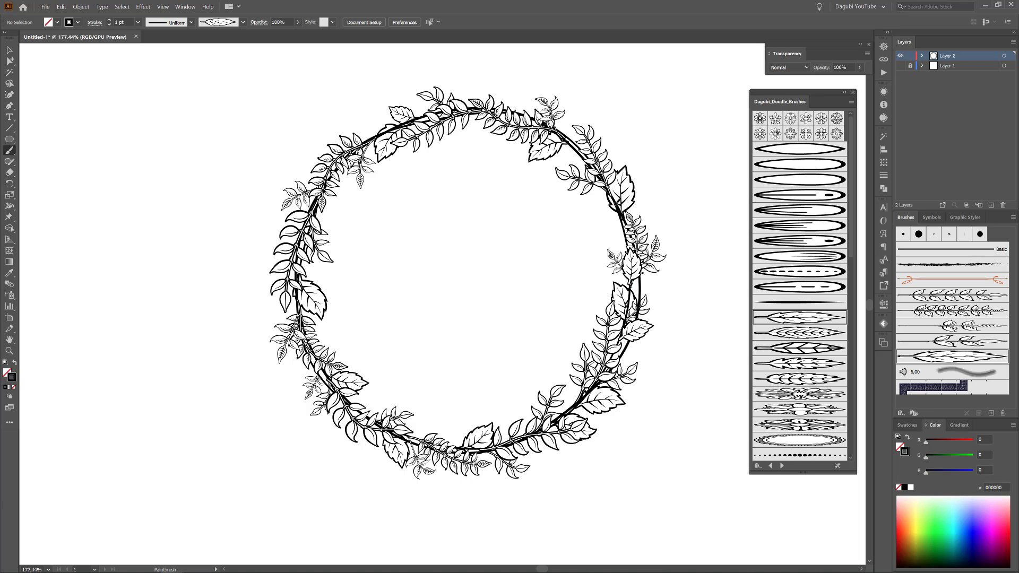
drag(615, 204, 571, 201)
drag(578, 145, 555, 109)
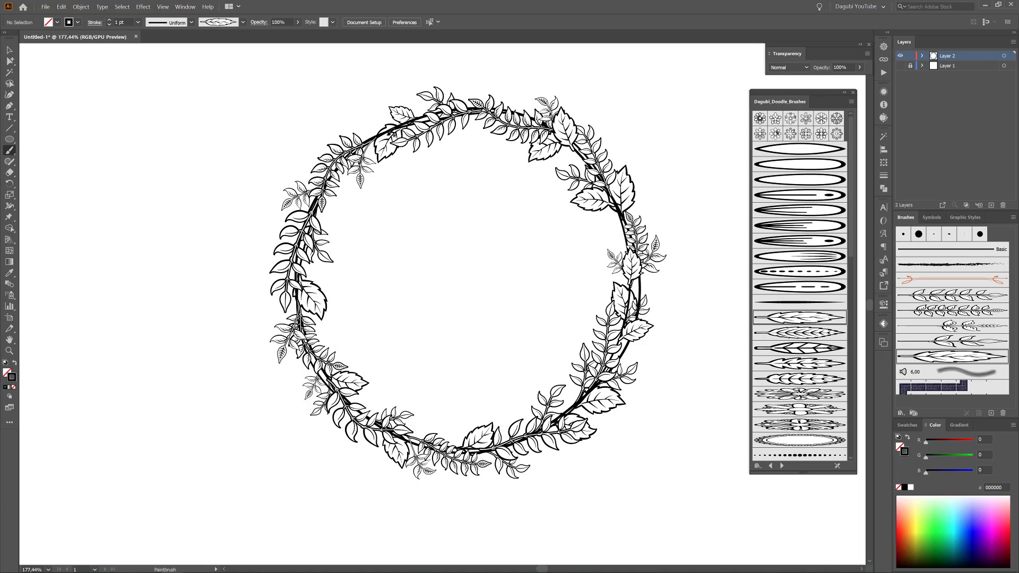
- Paint more serrated leaves along the wreath's upper left, left, lower left and bottom, and on its right inner edge
drag(381, 128, 354, 132)
drag(315, 224, 330, 256)
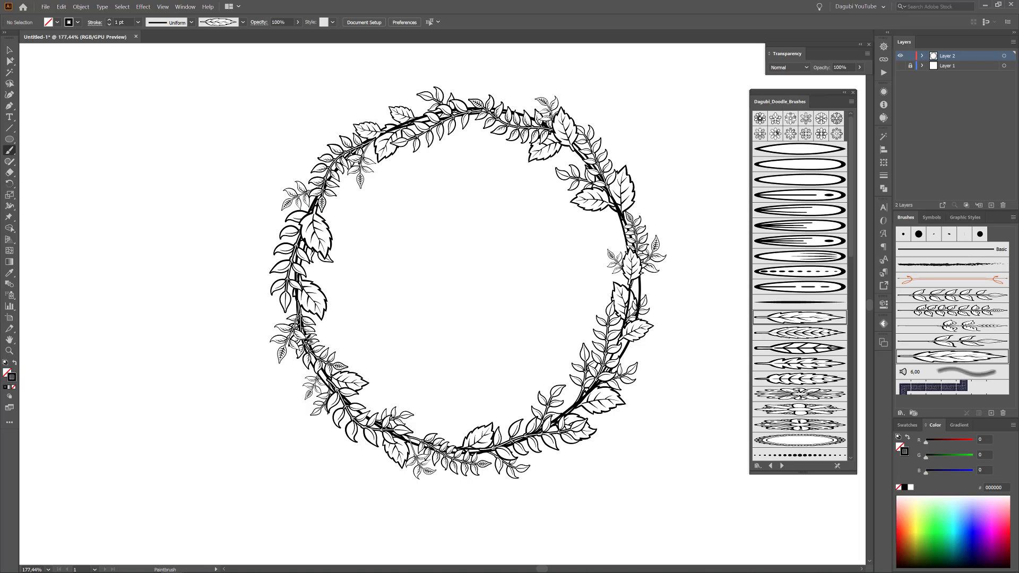
drag(302, 298, 308, 360)
drag(361, 398, 383, 391)
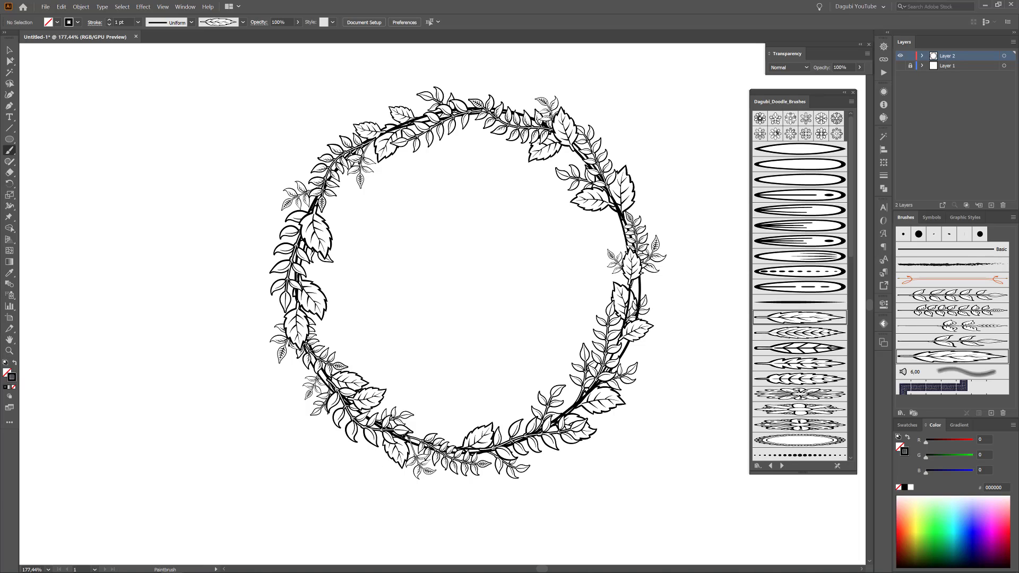
drag(400, 432, 435, 423)
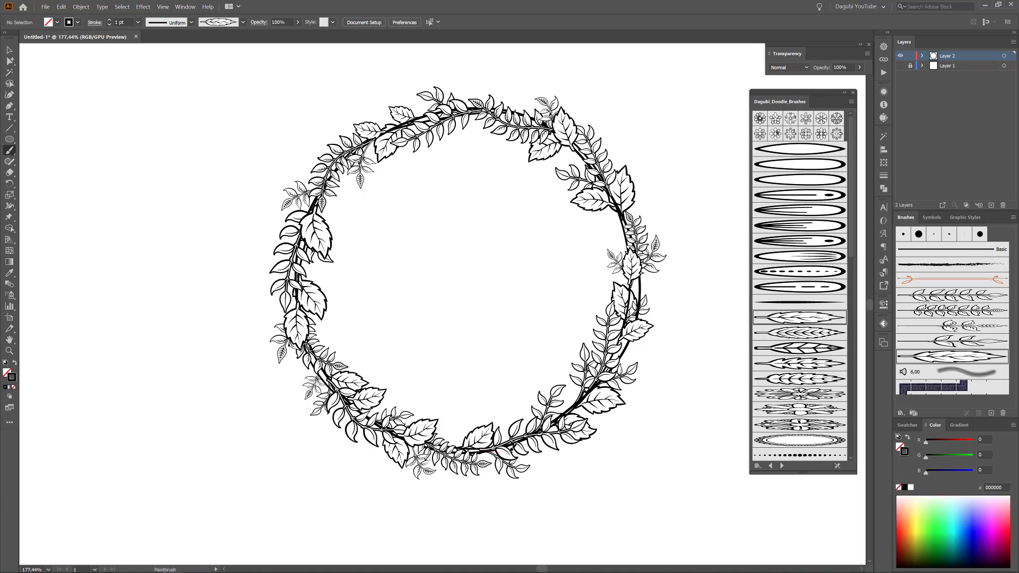
drag(526, 440, 528, 440)
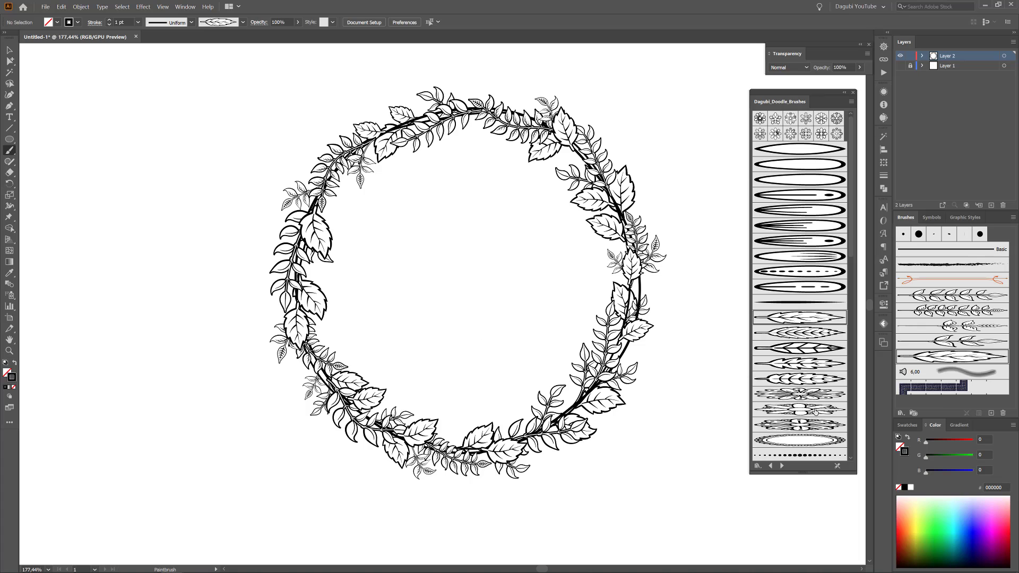
- Load the Dagubi_Flower_Doodles library and paint five six-petal flowers at the wreath's lower right, right, upper right, upper left and left
click(782, 466)
click(781, 466)
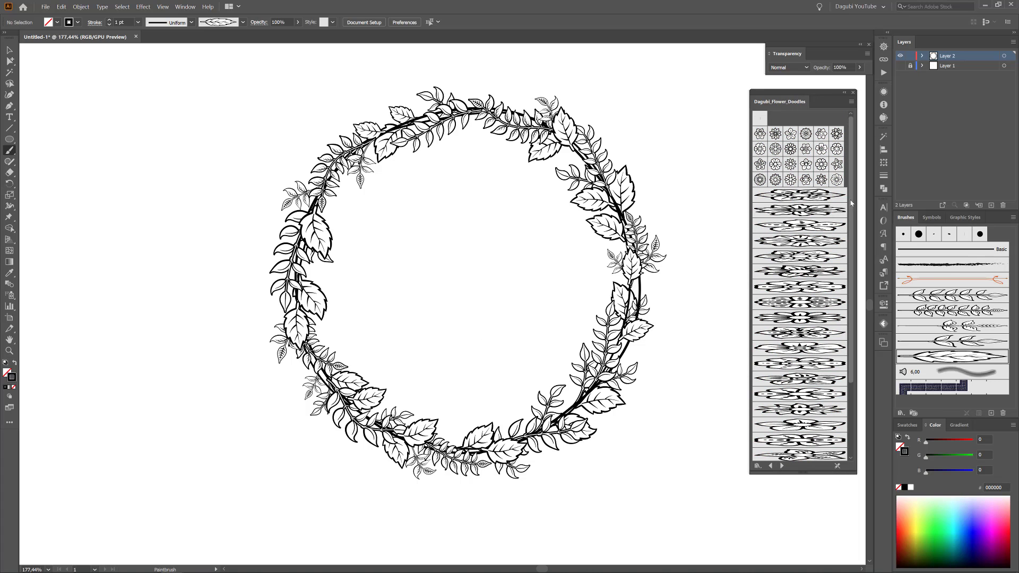
scroll(855, 375, down, 5)
click(795, 330)
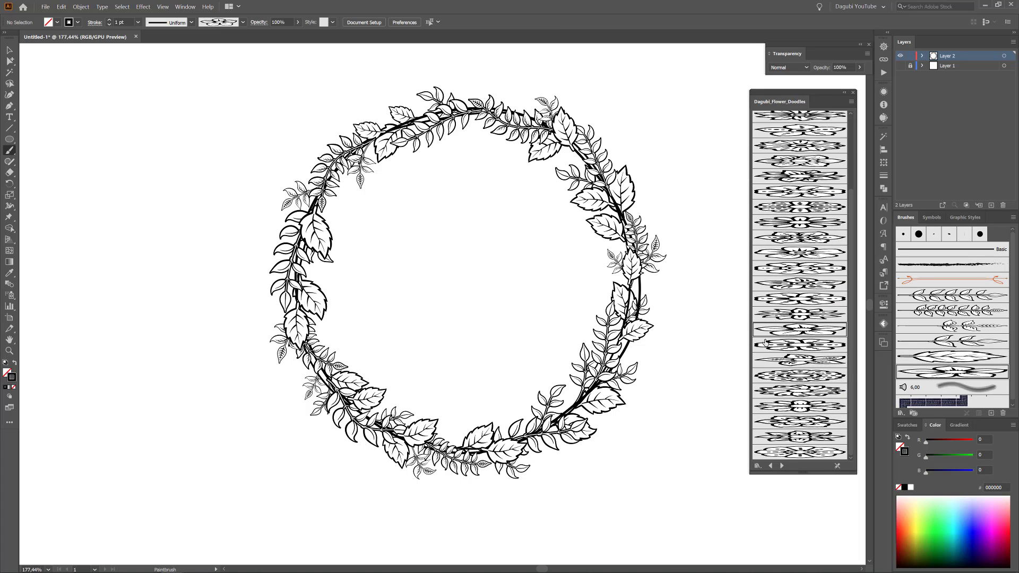
mouse_move(489, 316)
mouse_down()
mouse_move(505, 267)
mouse_move(524, 277)
mouse_up()
key(Delete)
drag(582, 389, 590, 374)
drag(633, 301, 657, 248)
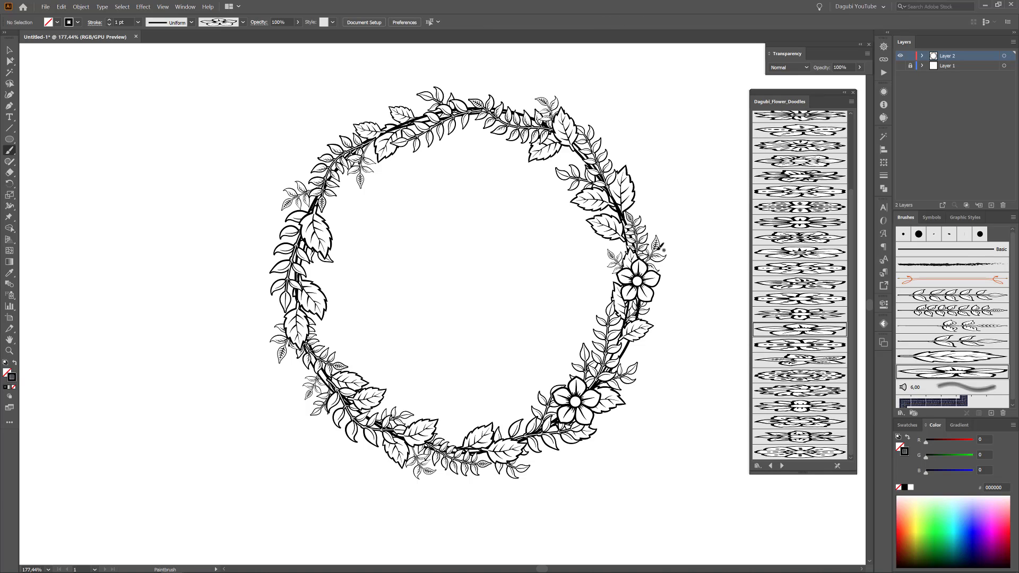
drag(562, 165, 584, 142)
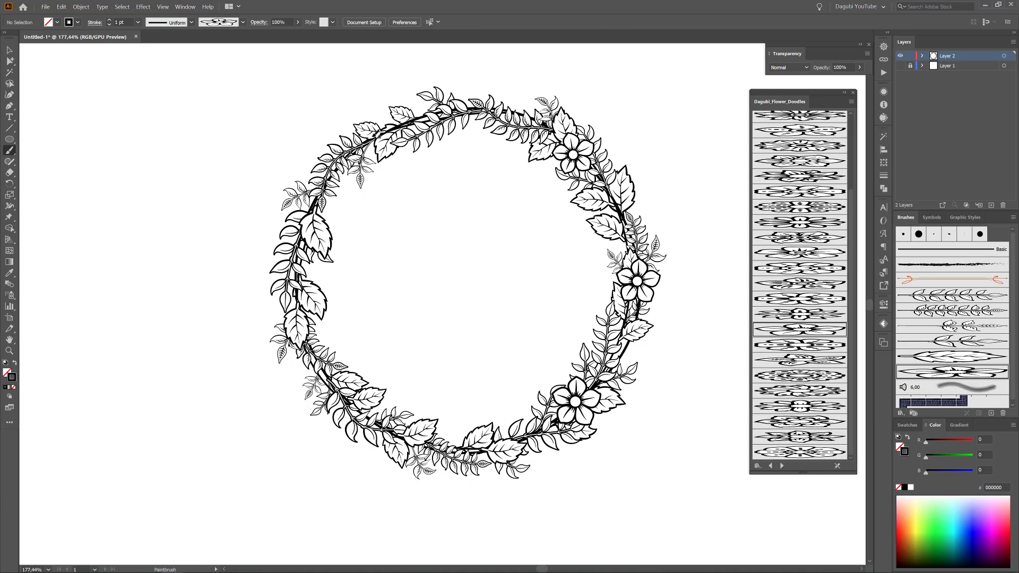
drag(348, 180, 367, 144)
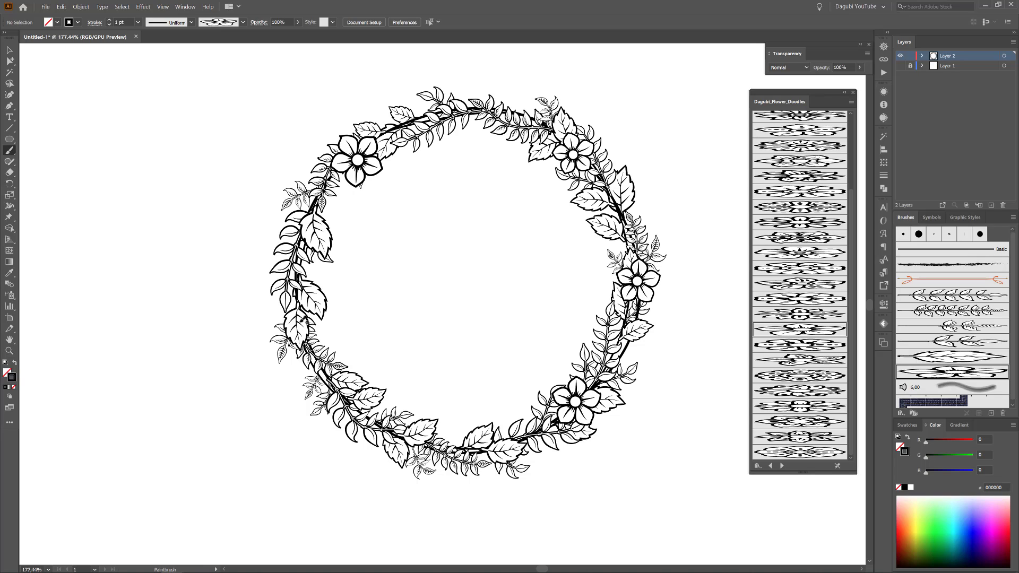
drag(290, 322, 304, 286)
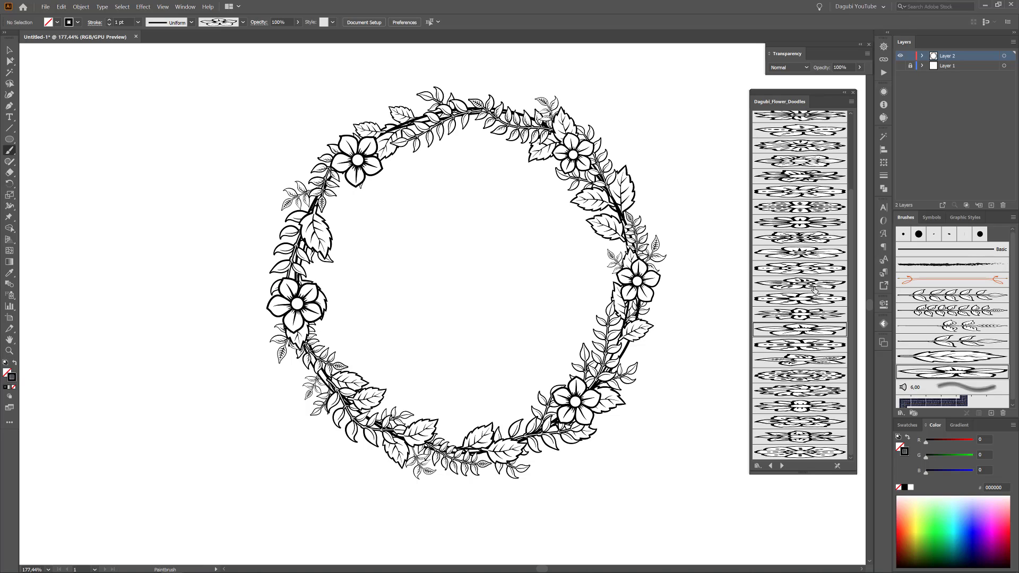
- Paint three flowers with a ringed-centre flower brush at the wreath's lower left, bottom and top
click(810, 256)
drag(351, 401, 321, 371)
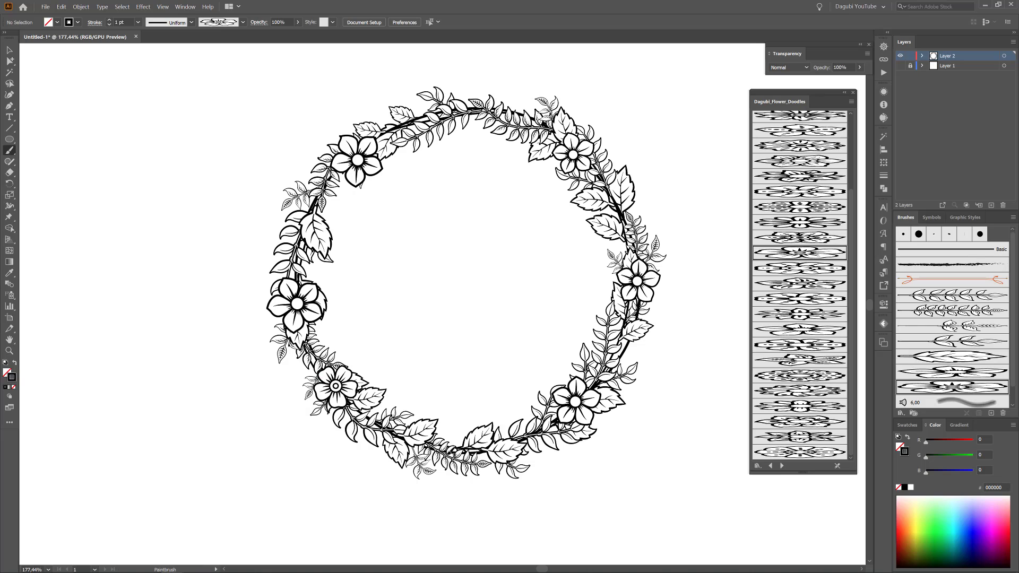
drag(486, 441, 466, 456)
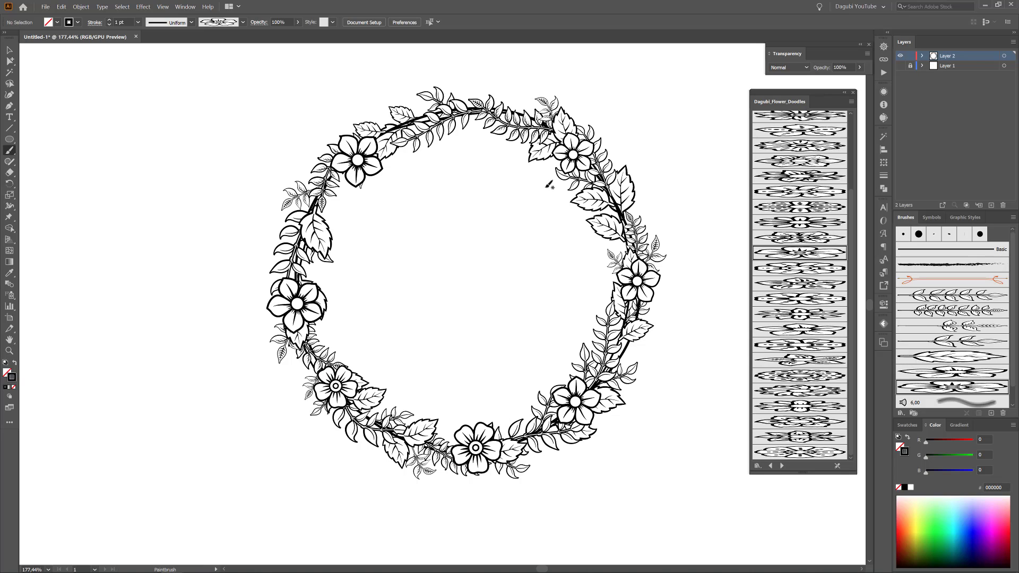
drag(456, 105, 444, 98)
- Switch to Draw Behind and tuck small ringed-centre flowers behind the large flowers at the lower right, left, upper left and top
click(9, 397)
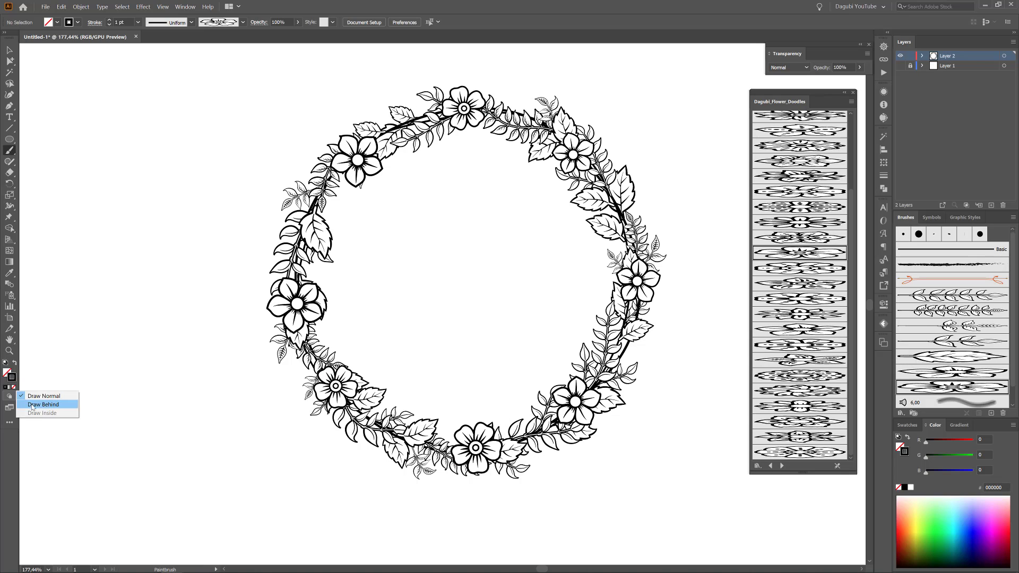
click(38, 405)
drag(576, 392, 561, 368)
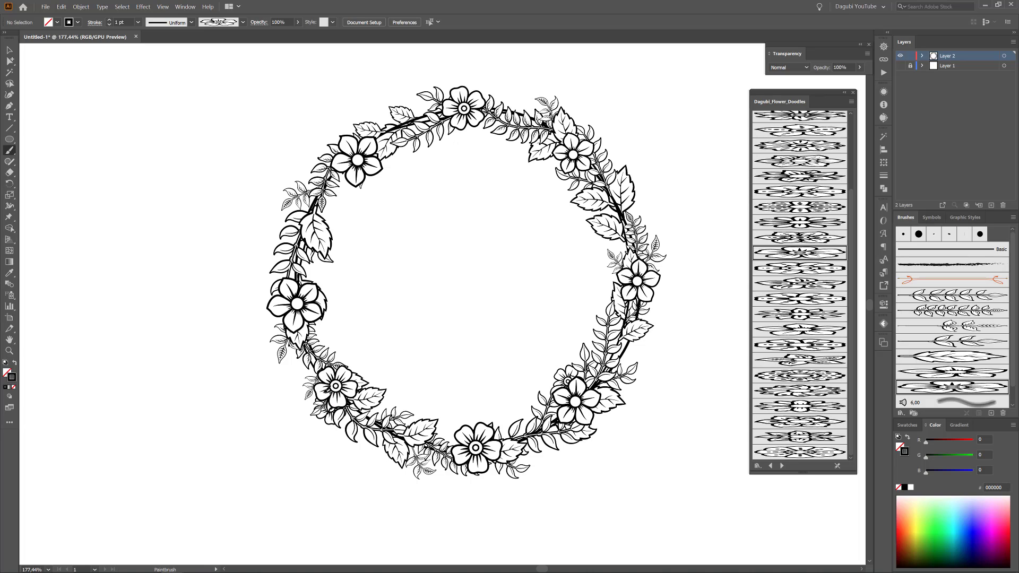
drag(308, 314, 325, 334)
drag(339, 192, 345, 172)
drag(462, 119, 469, 133)
- Paint small six-petal flowers behind the right, top and lower-right flowers, sending the lower-right one to the back
click(948, 375)
drag(599, 275, 587, 295)
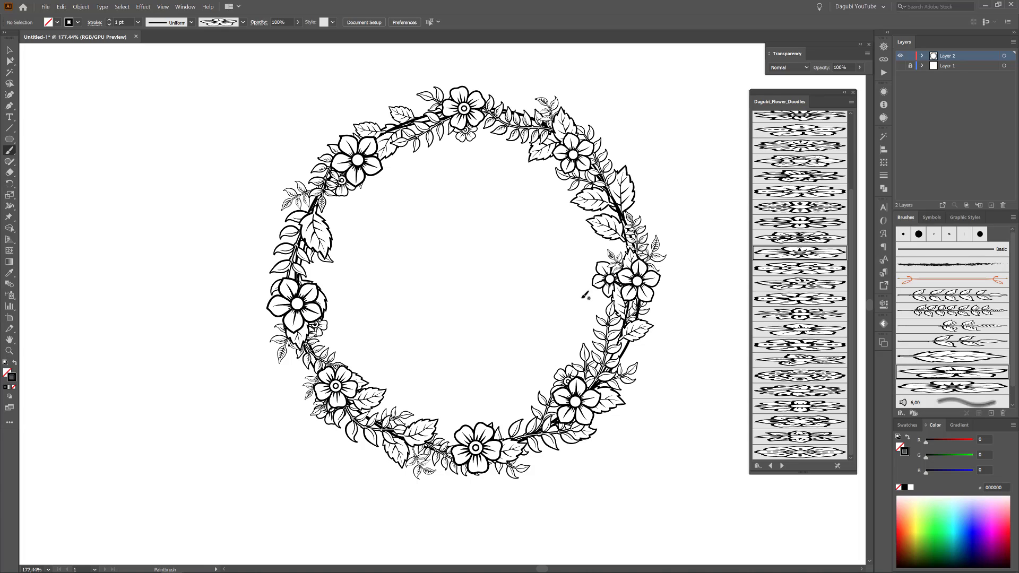
drag(480, 101, 509, 95)
drag(587, 413, 608, 436)
ctrl+click(602, 424)
key(ctrl+shift+[)
ctrl+click(661, 448)
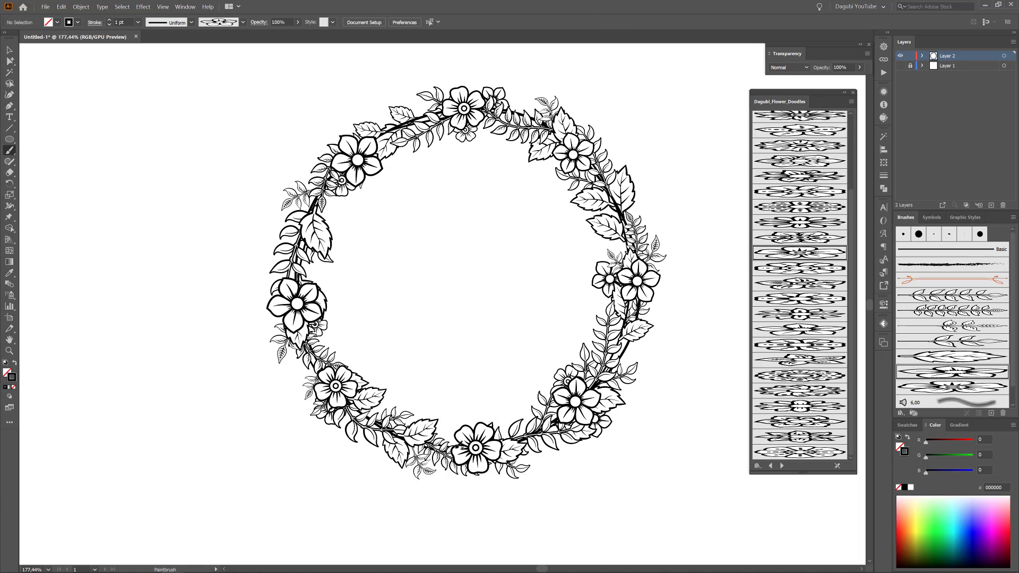
- Add three more small six-petal flowers behind the bottom and lower-left flowers and left of the top flower
drag(455, 444, 443, 421)
drag(275, 375, 274, 377)
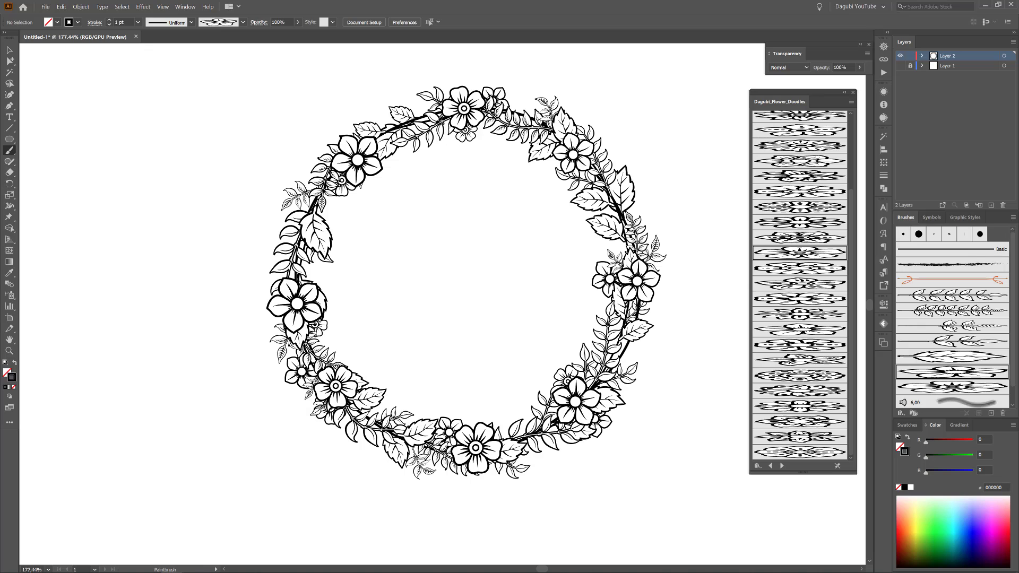
drag(446, 128, 394, 88)
- Load the Dagubi_Doodle_Brushes library and paint a long lobed leaf on the wreath's lower-right outer edge
click(781, 466)
click(782, 465)
click(781, 466)
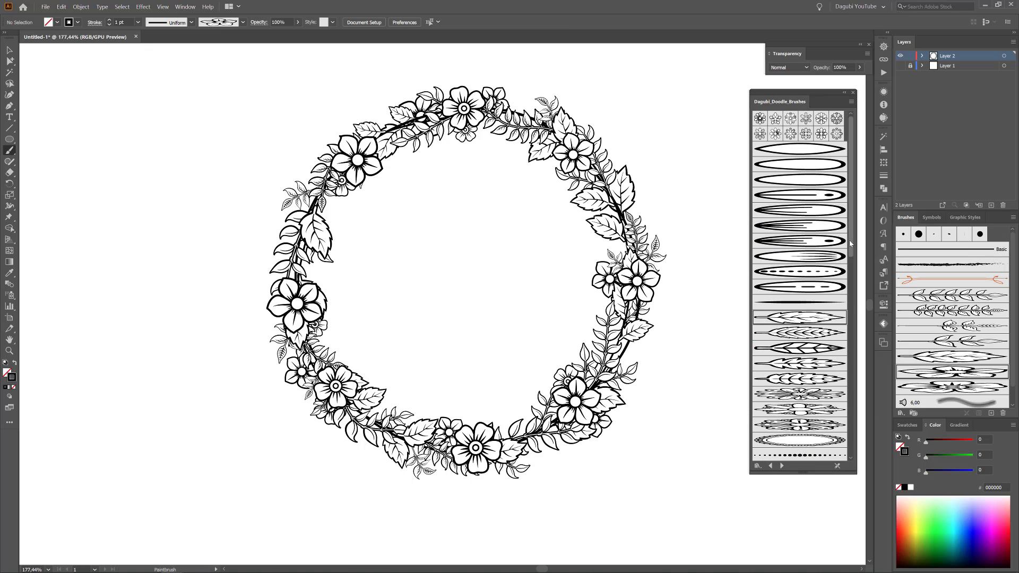
drag(851, 244, 850, 389)
click(784, 309)
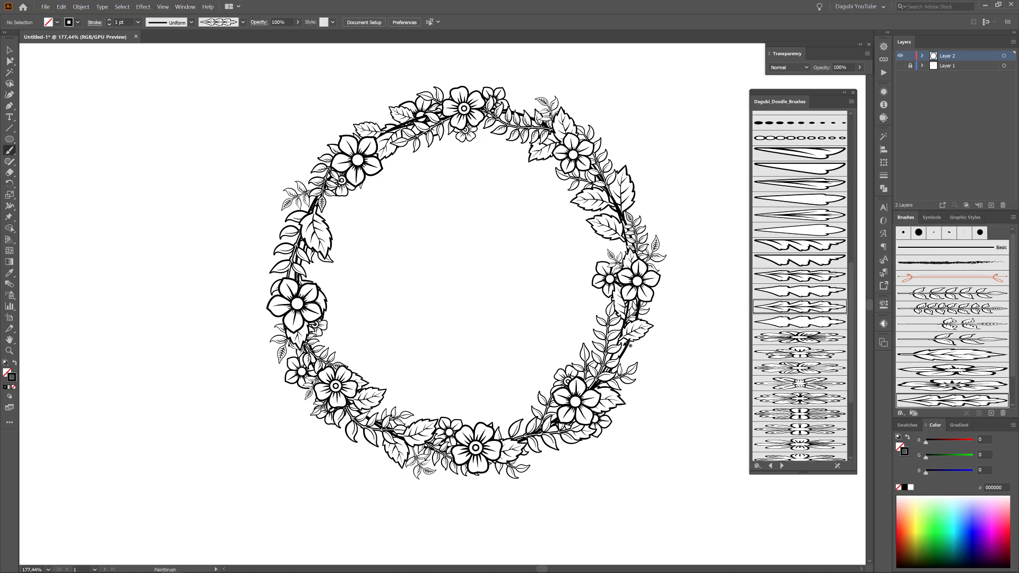
drag(667, 312, 605, 375)
- Set the lobed leaf's stroke weight to 0,3 pt and deselect it
click(109, 24)
click(109, 25)
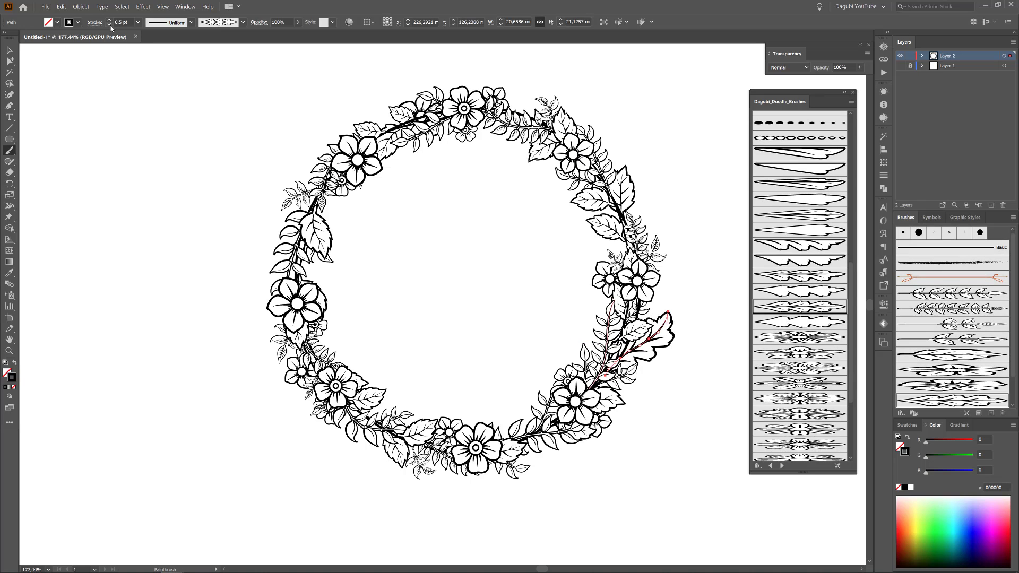
click(109, 24)
click(125, 23)
text(0,3)
key(Return)
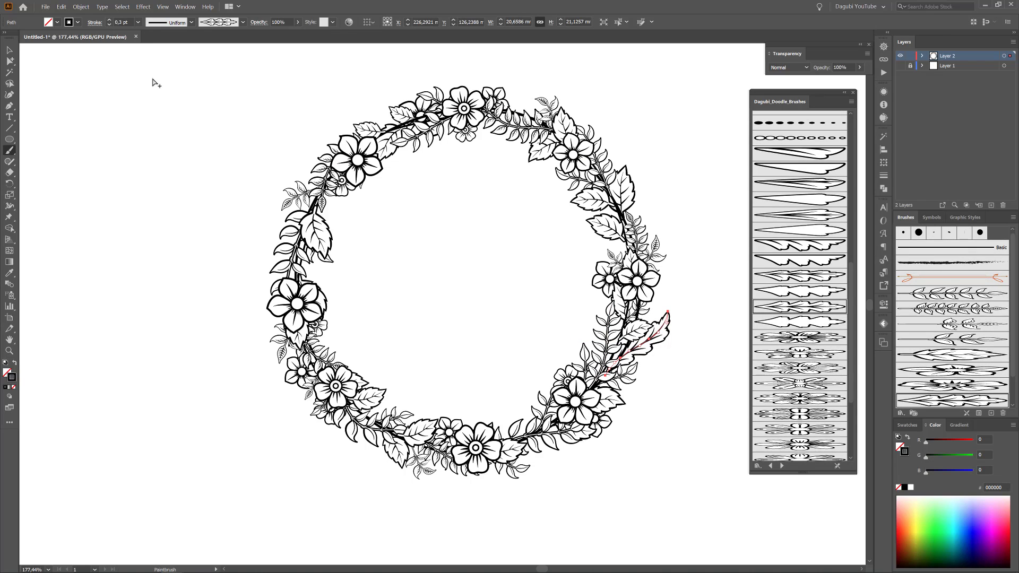
ctrl+click(709, 213)
- Paint more lobed leaves on the wreath's inner right, top, upper left, outer left and lower left
drag(596, 228, 554, 180)
drag(535, 118, 477, 81)
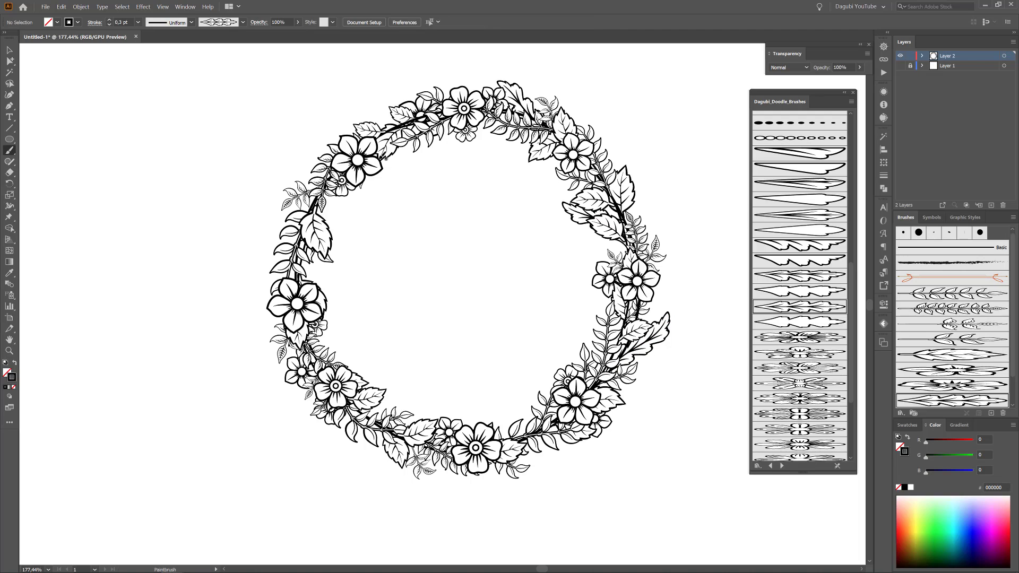
drag(300, 226, 259, 287)
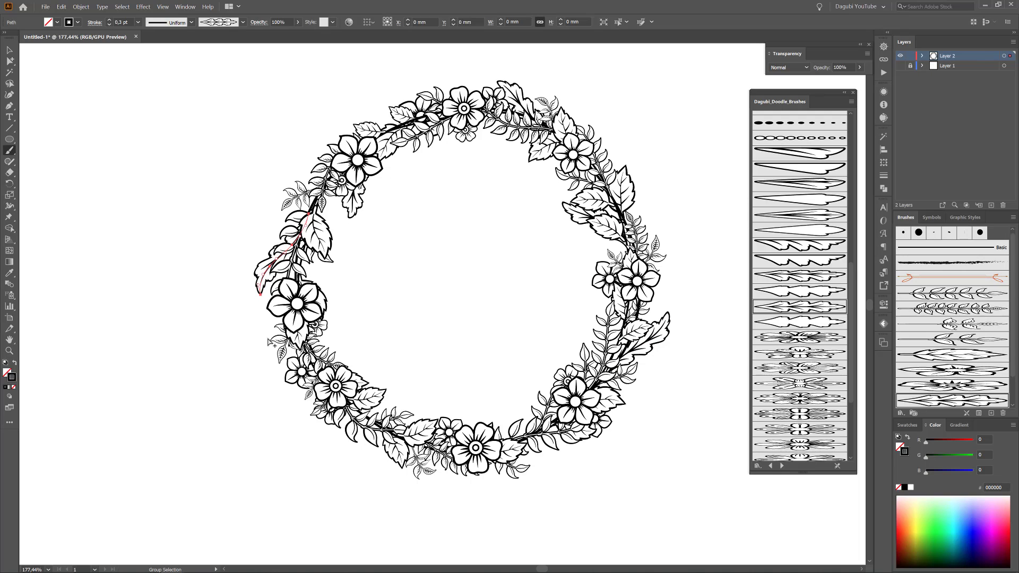
drag(370, 413, 436, 404)
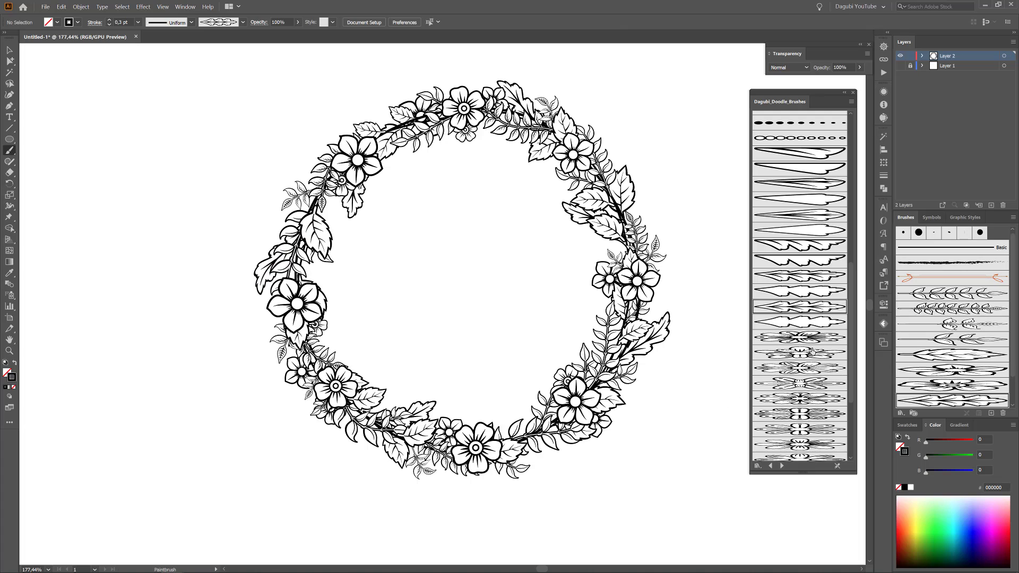
- With another lobed-leaf brush, paint a leaf at the bottom, then more at 0,4 pt around the lower right, right and upper right
click(813, 277)
drag(510, 430, 510, 399)
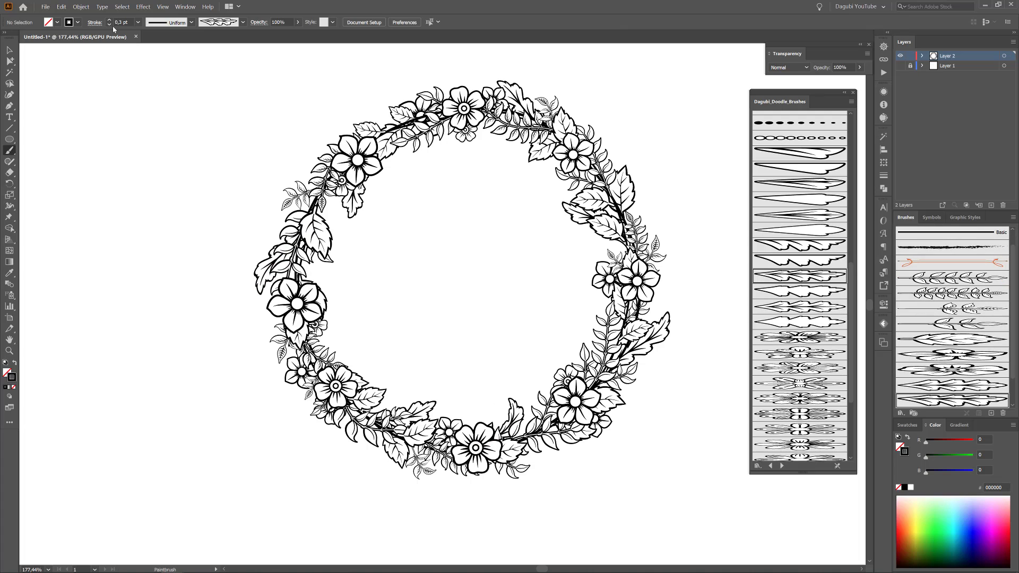
drag(595, 399, 656, 410)
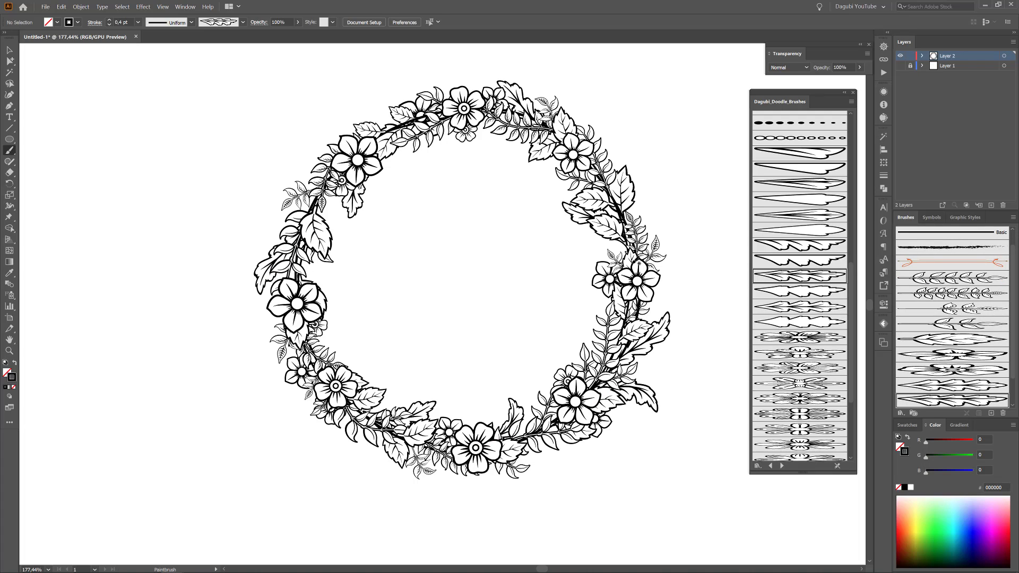
drag(633, 263, 651, 198)
drag(621, 258, 576, 239)
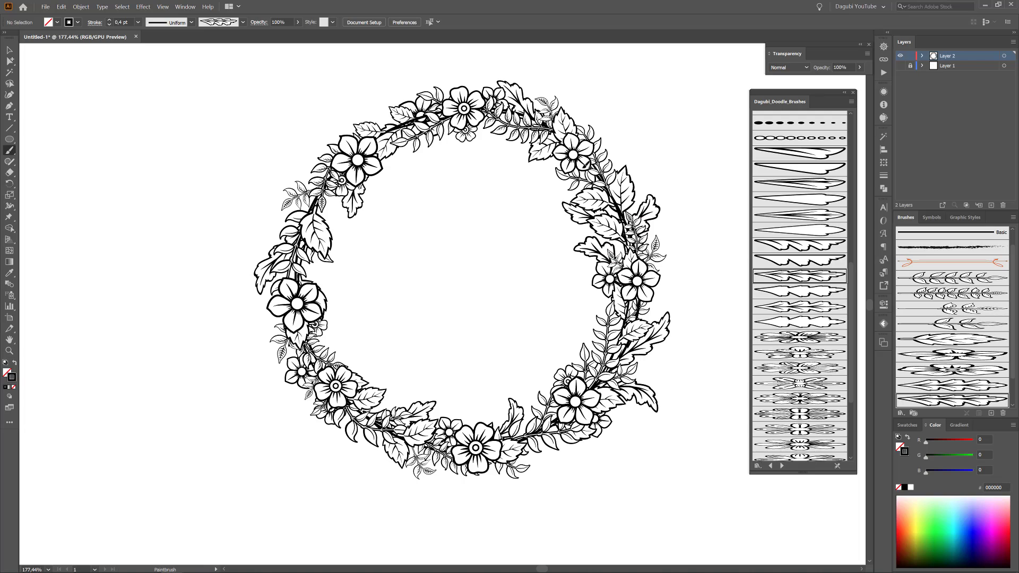
drag(561, 123, 575, 89)
drag(558, 156, 529, 179)
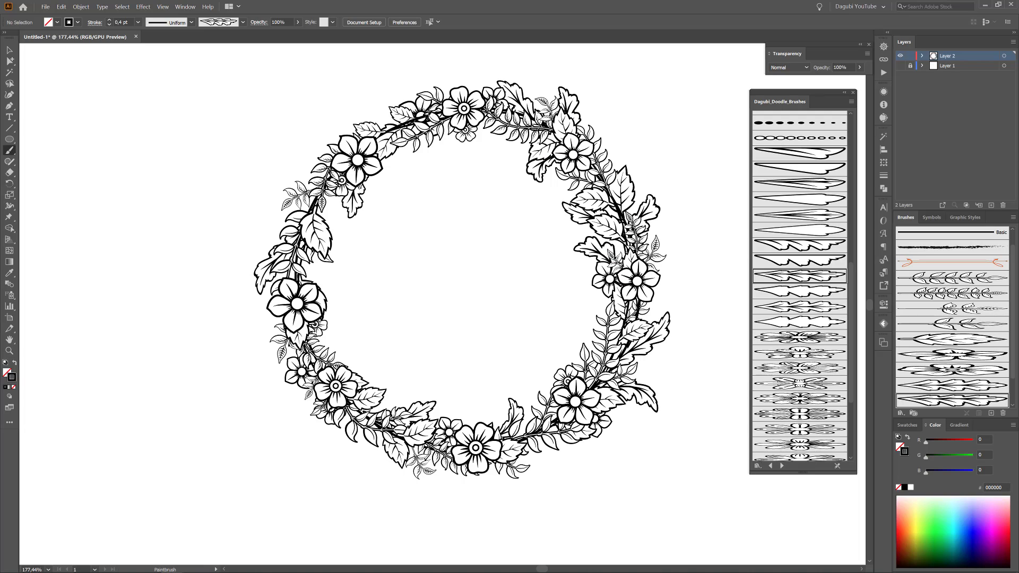
- Paint lobed leaves inside and outside the wreath along its upper left, left and lower left
drag(390, 128, 363, 103)
drag(395, 148, 381, 191)
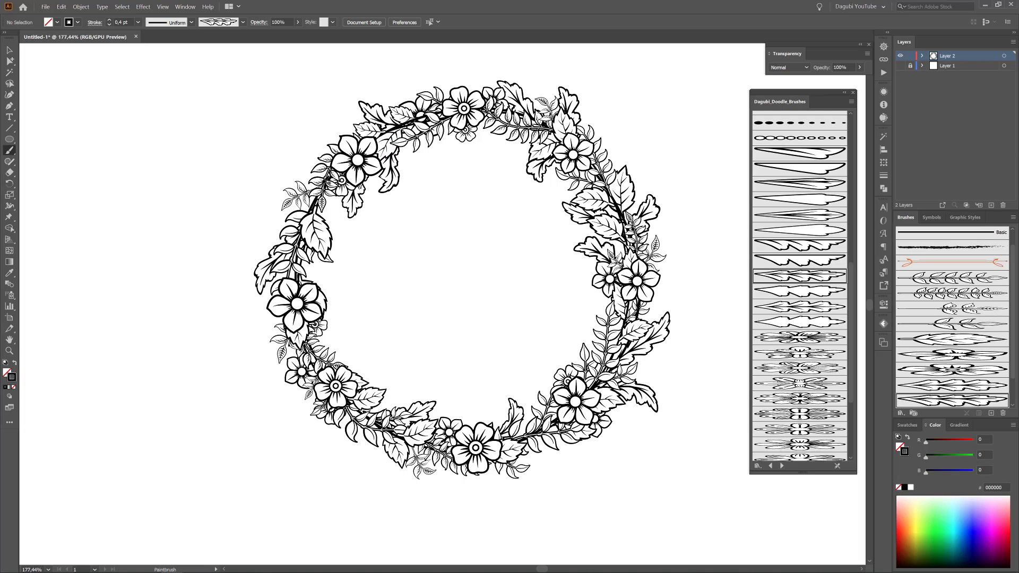
drag(305, 203, 262, 222)
drag(336, 212, 334, 218)
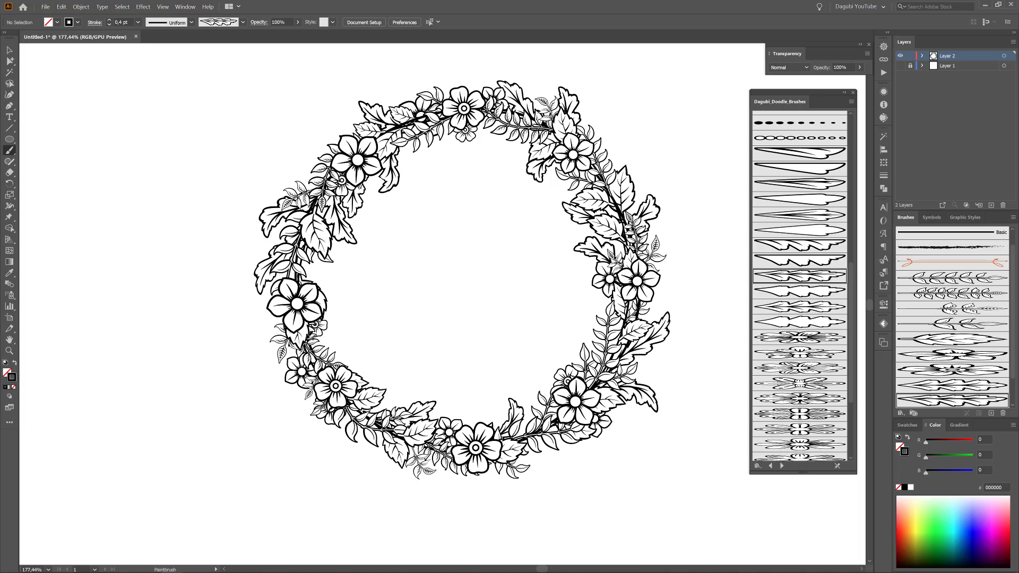
drag(310, 335, 345, 354)
drag(362, 422, 375, 460)
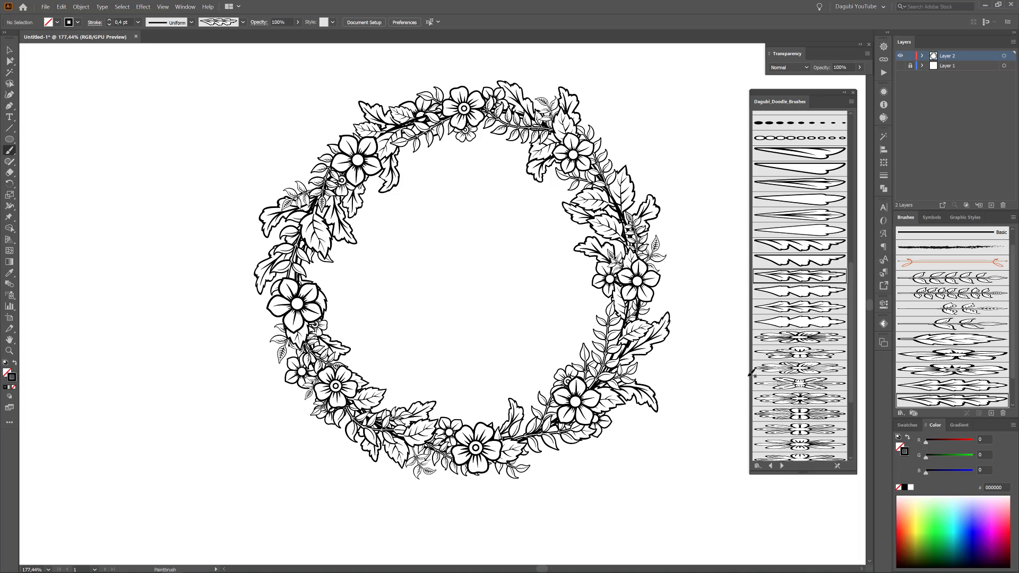
click(813, 307)
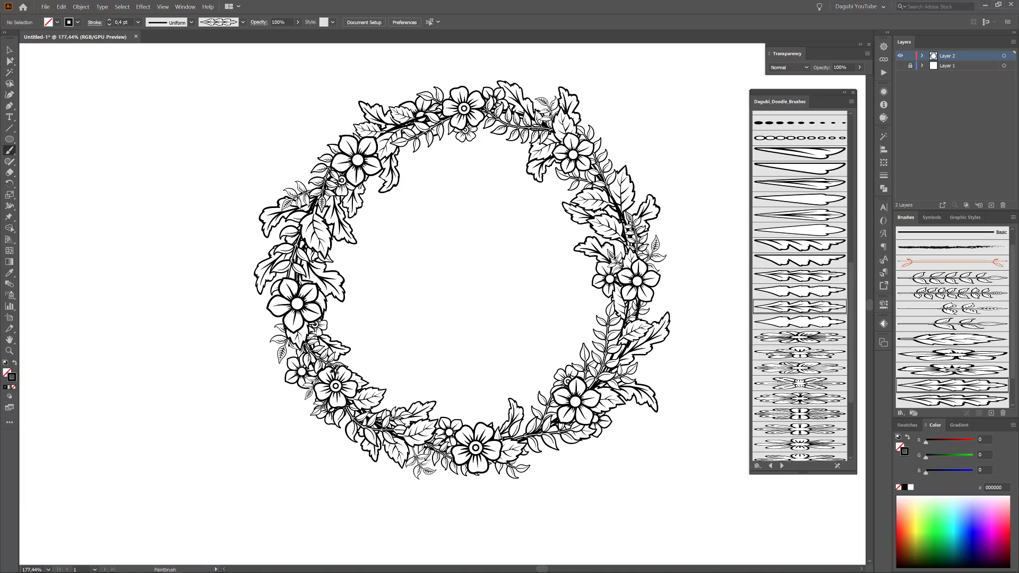
- Paint two serrated leaves behind the large upper-left flower with a 1 pt stroke
click(955, 340)
drag(331, 153, 308, 153)
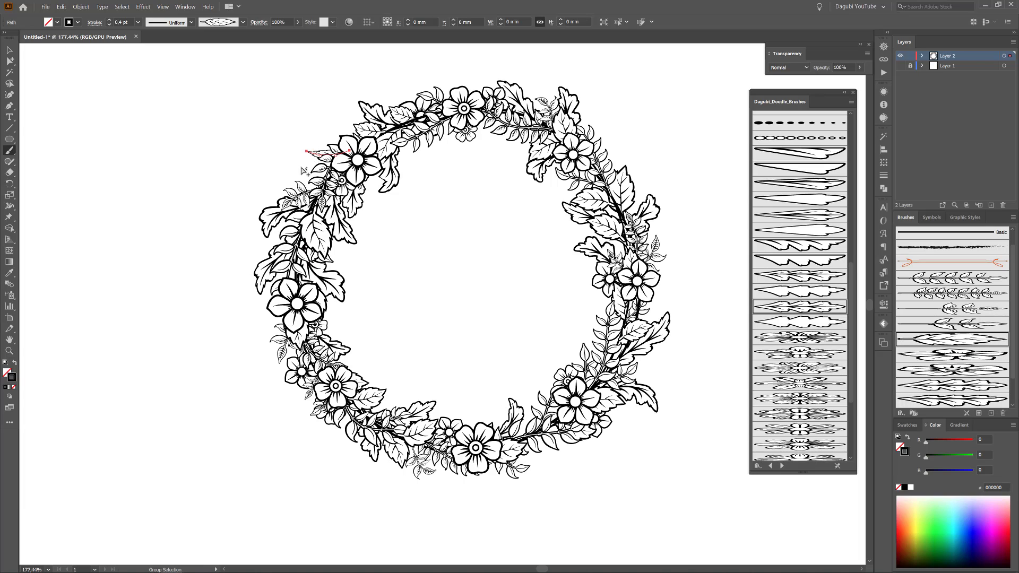
click(109, 20)
ctrl+click(221, 138)
drag(373, 133, 336, 121)
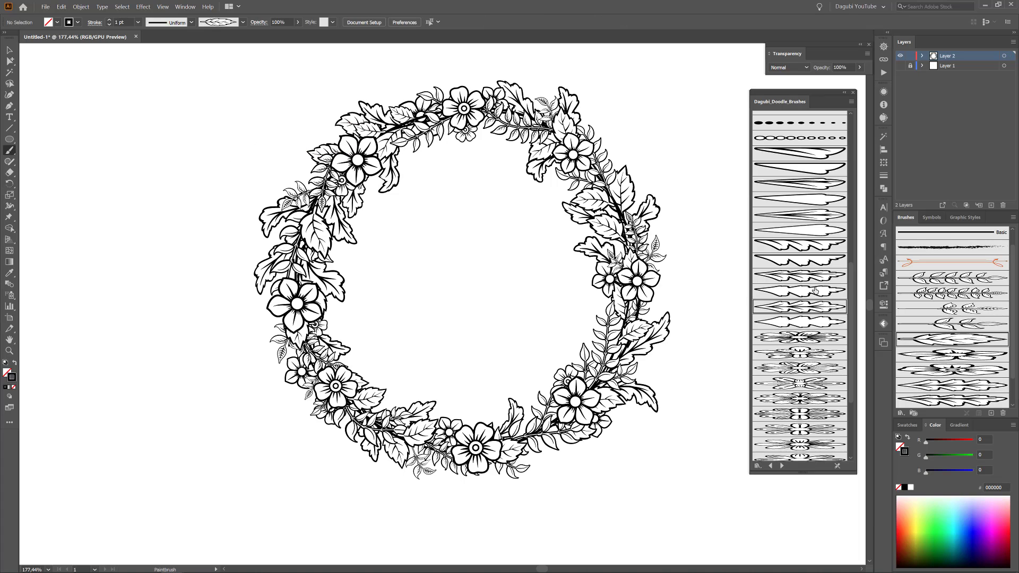
scroll(815, 291, down, 5)
click(807, 422)
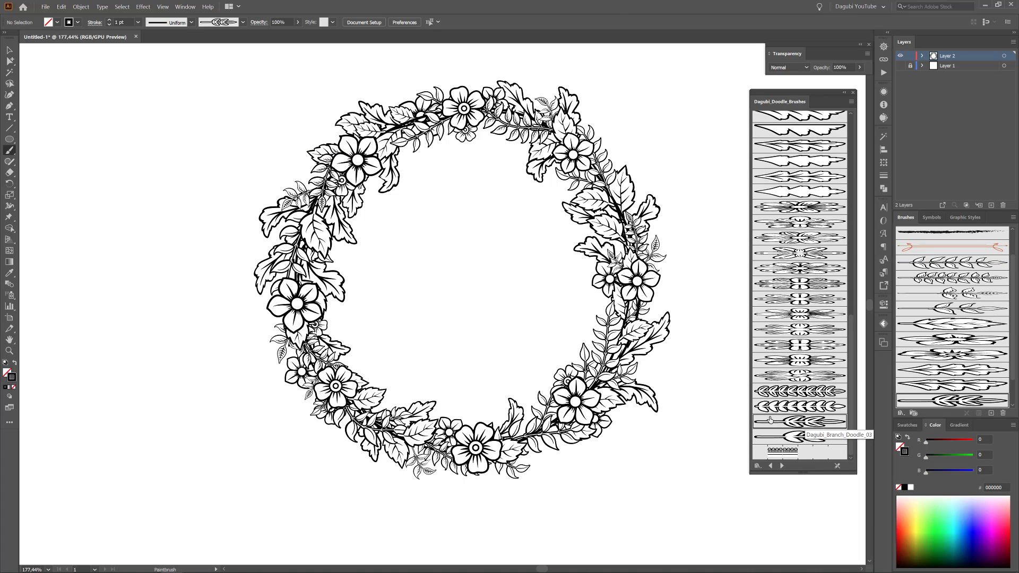
drag(326, 166, 287, 170)
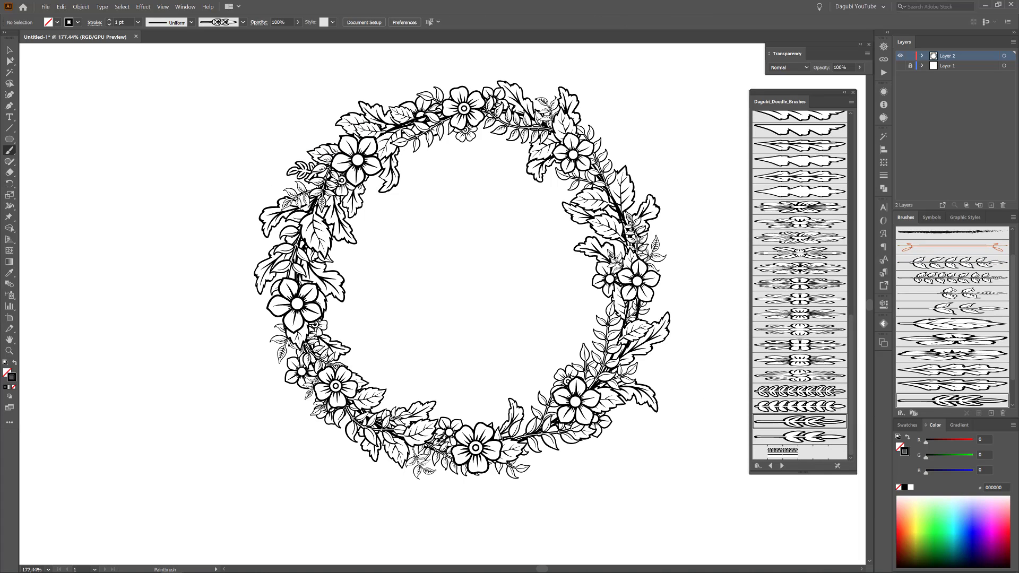
key(ctrl+z)
- With a long many-leaved branch doodle brush, paint sprigs at the wreath's lower right and on its right side, outside and inside
click(817, 391)
drag(509, 458, 576, 444)
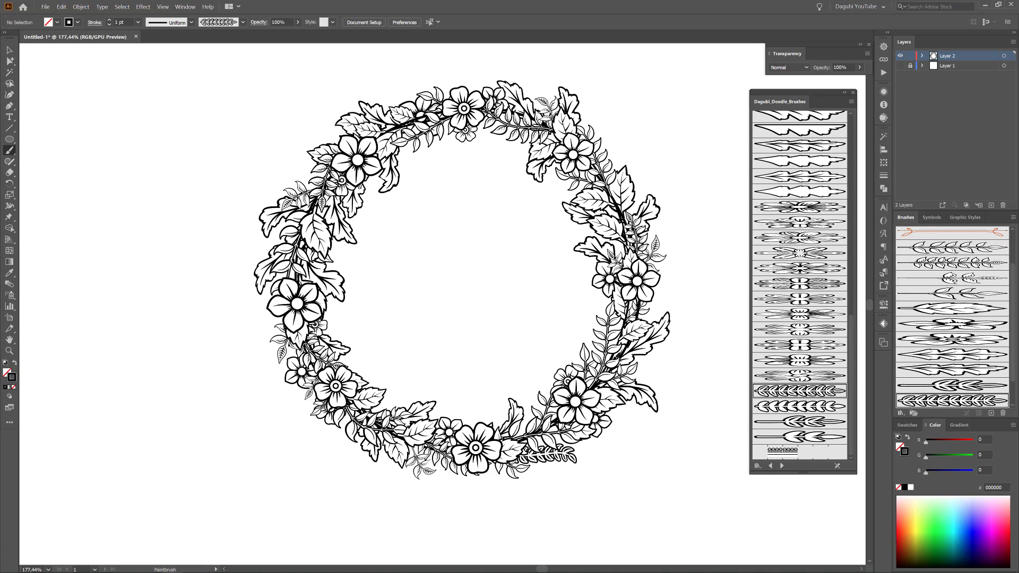
drag(664, 297, 661, 300)
drag(603, 373, 588, 313)
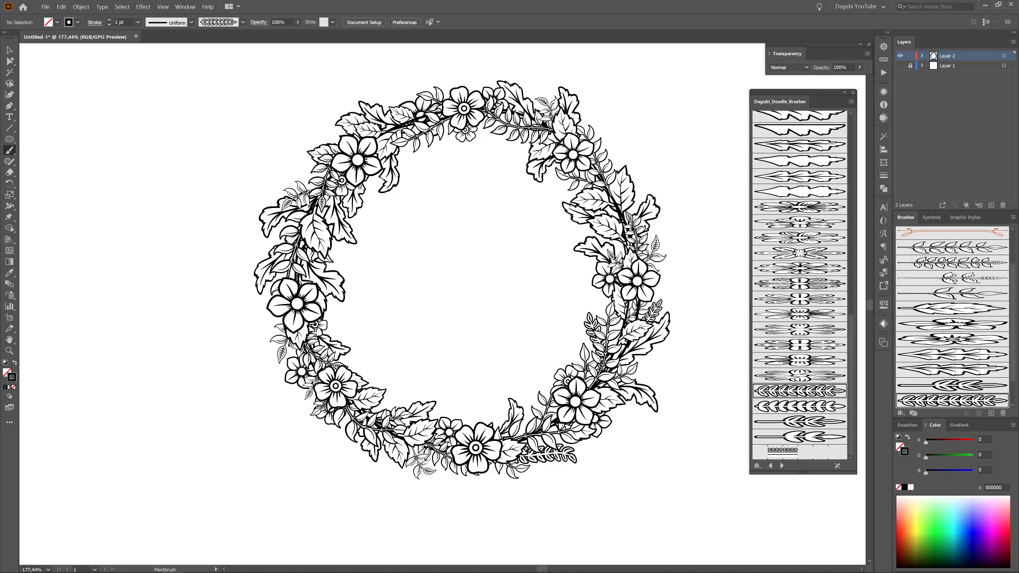
- Paint small leafy sprigs at the wreath's inner upper right, above the top flower and on the inner left, discarding an oversized one
drag(559, 141, 471, 150)
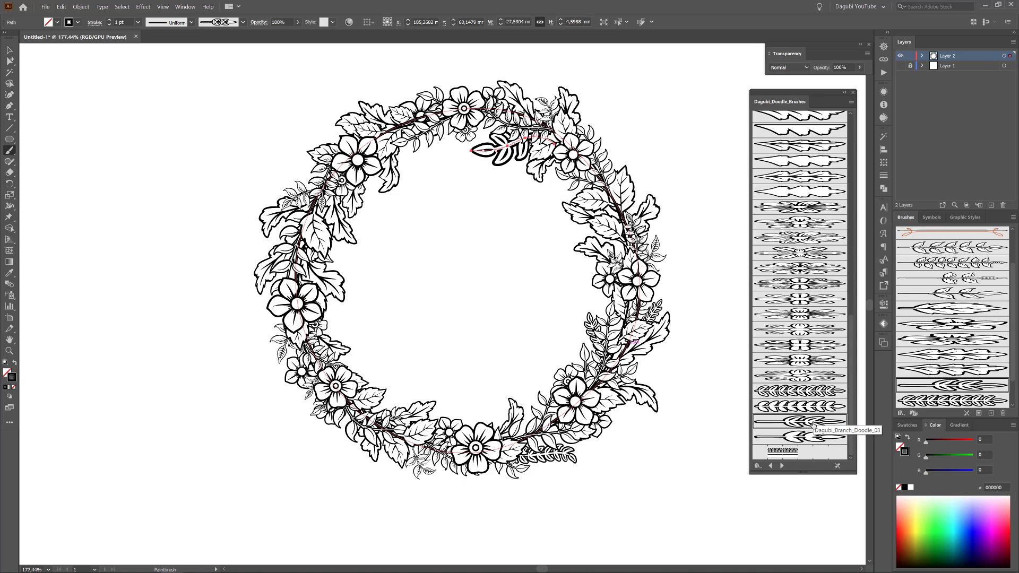
key(ctrl+z)
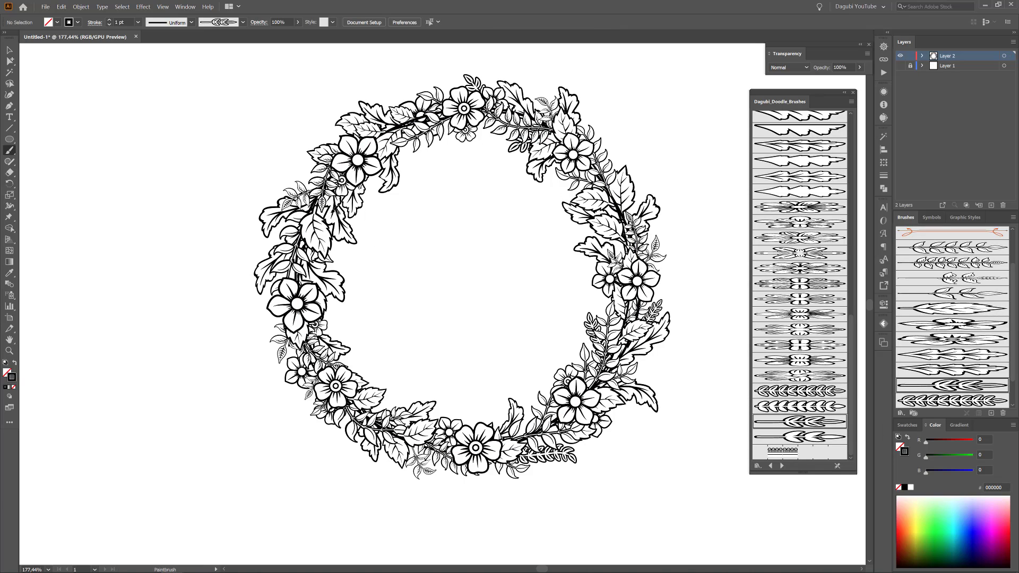
drag(319, 301, 345, 329)
- With a fine-lined sprig brush, paint thin sprigs along the wreath's inner top, upper left, lower left and right
click(795, 454)
drag(530, 125, 467, 154)
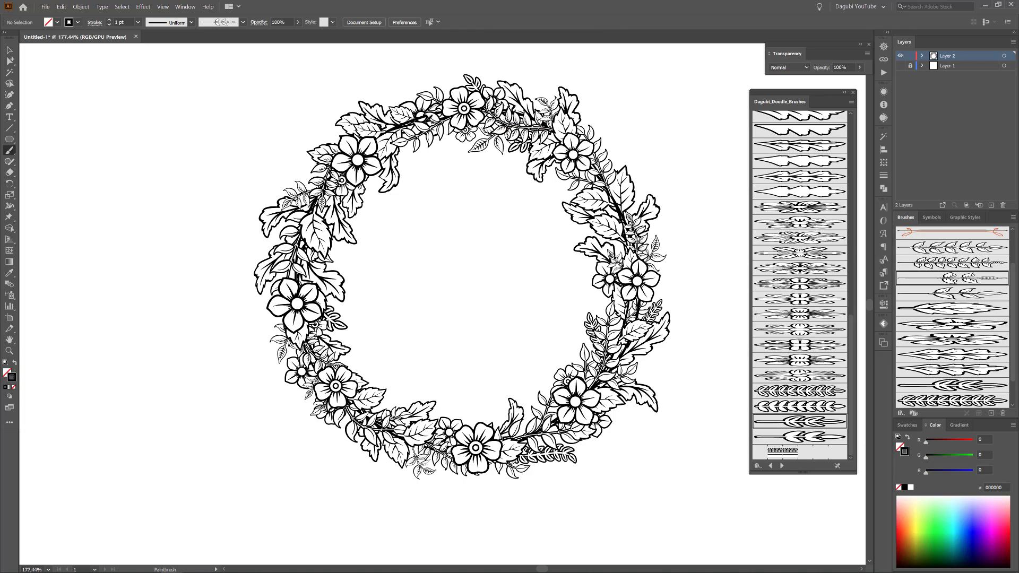
drag(425, 122, 403, 169)
drag(327, 340, 370, 372)
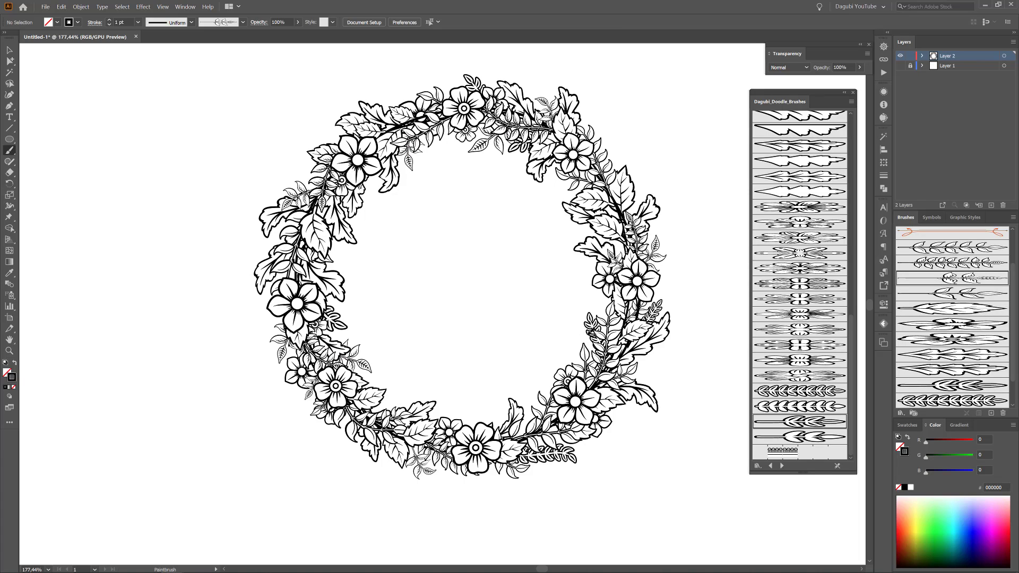
drag(608, 310, 573, 291)
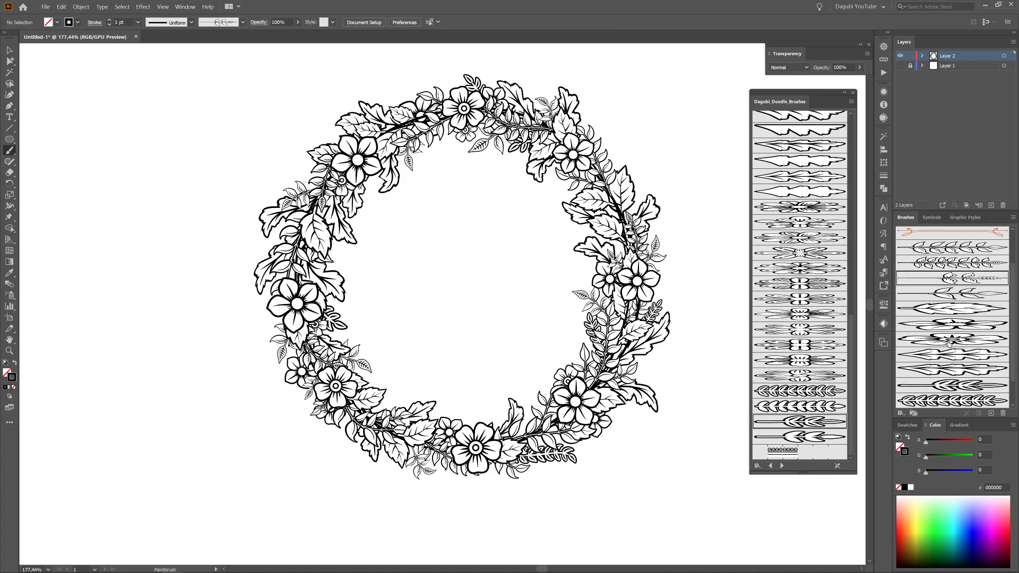
- Load the Dagubi_Branch_Doodles library and use a short leafy branch brush to paint sprigs on the inner left and around the bottom flowers
scroll(1004, 363, down, 3)
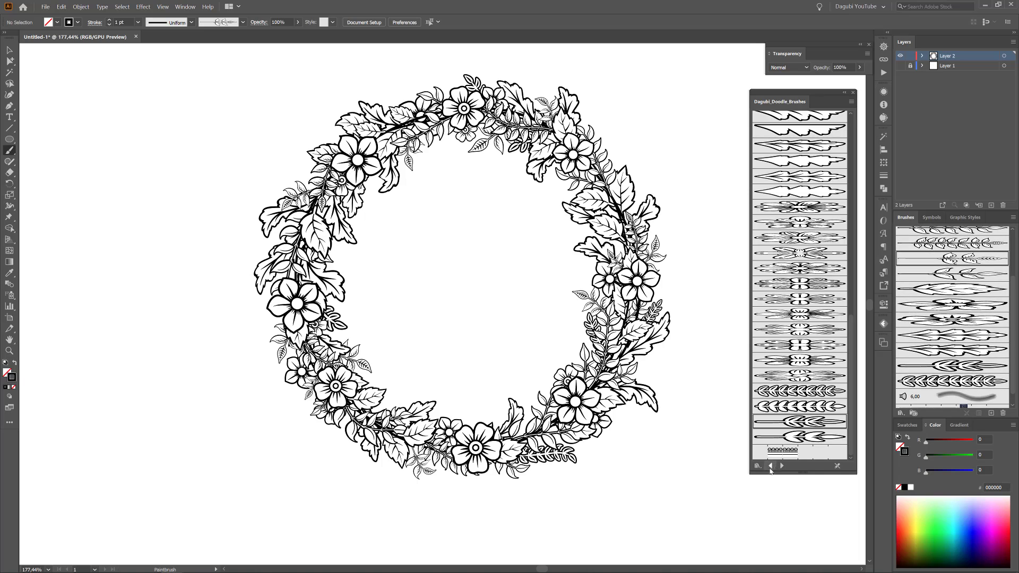
click(782, 466)
click(810, 241)
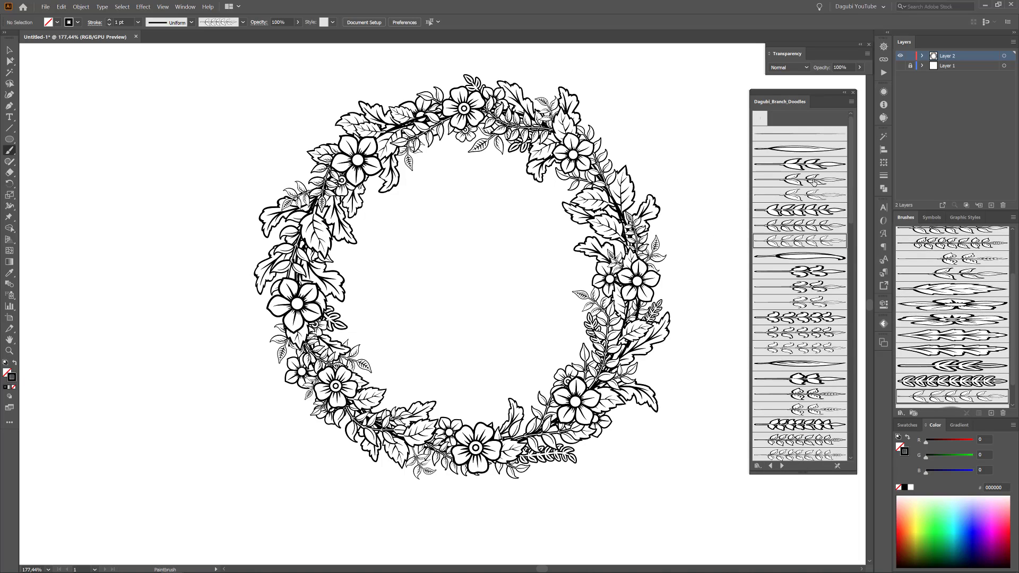
click(813, 181)
drag(490, 403, 491, 402)
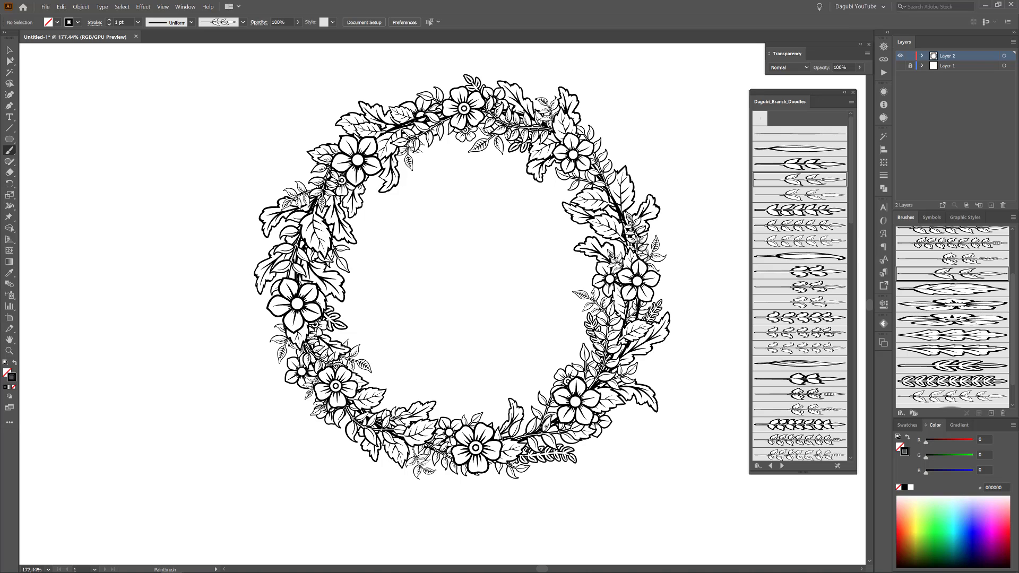
- Browse to the Dagubi_Doodle_Elements brush library and choose one of its thin line brushes
drag(864, 457, 853, 461)
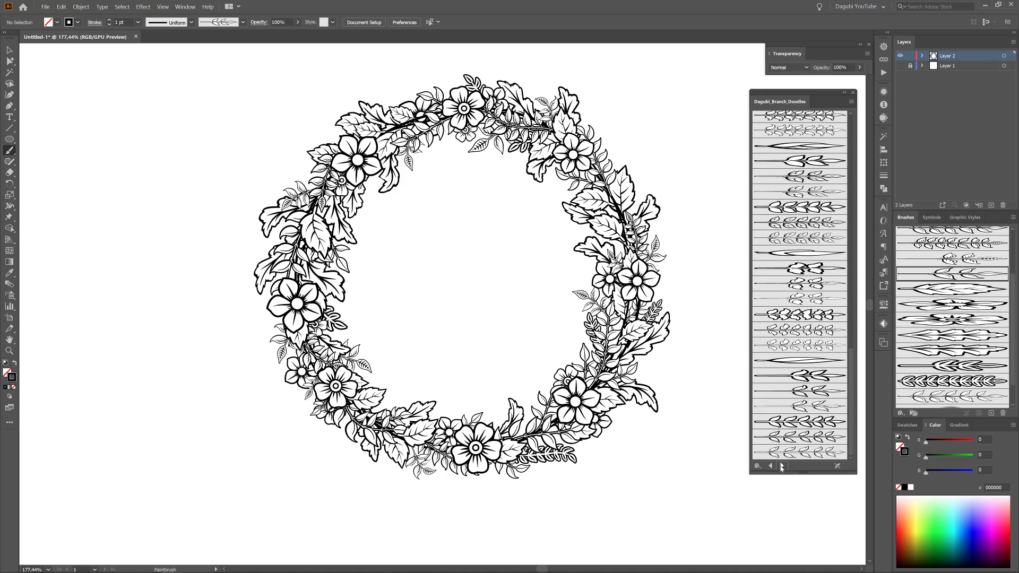
click(781, 465)
drag(852, 332, 852, 424)
click(771, 465)
click(781, 466)
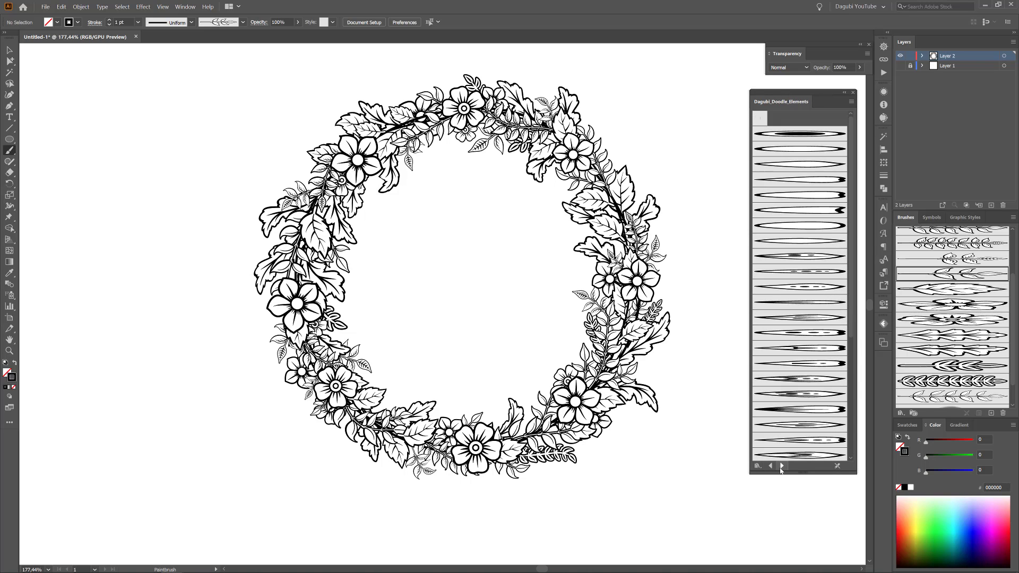
scroll(852, 330, down, 8)
click(802, 437)
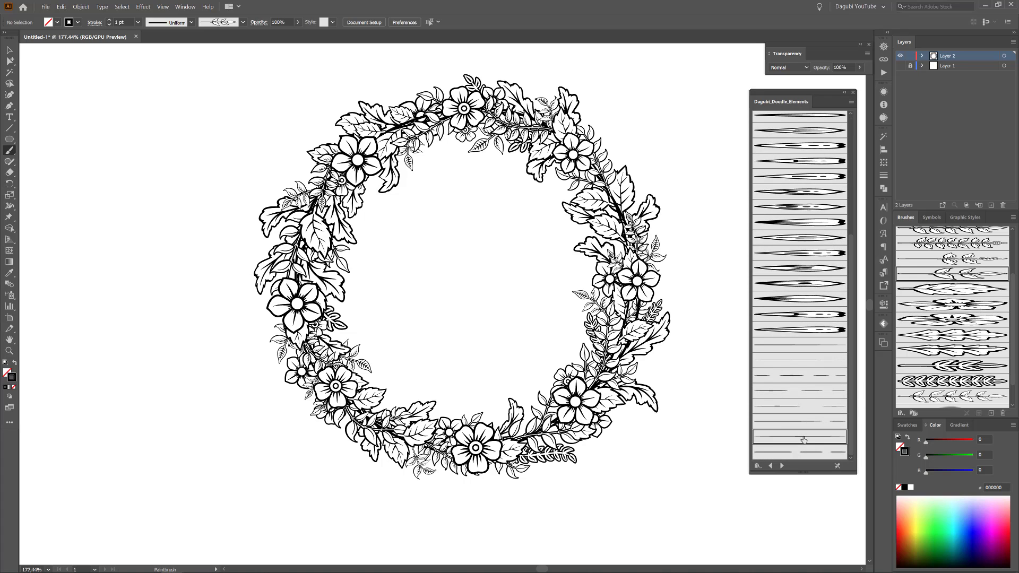
- Try line brushes with a test stroke in the wreath's centre, raise the stroke weight to 3 pt and delete the test stroke
drag(477, 313, 498, 270)
click(798, 360)
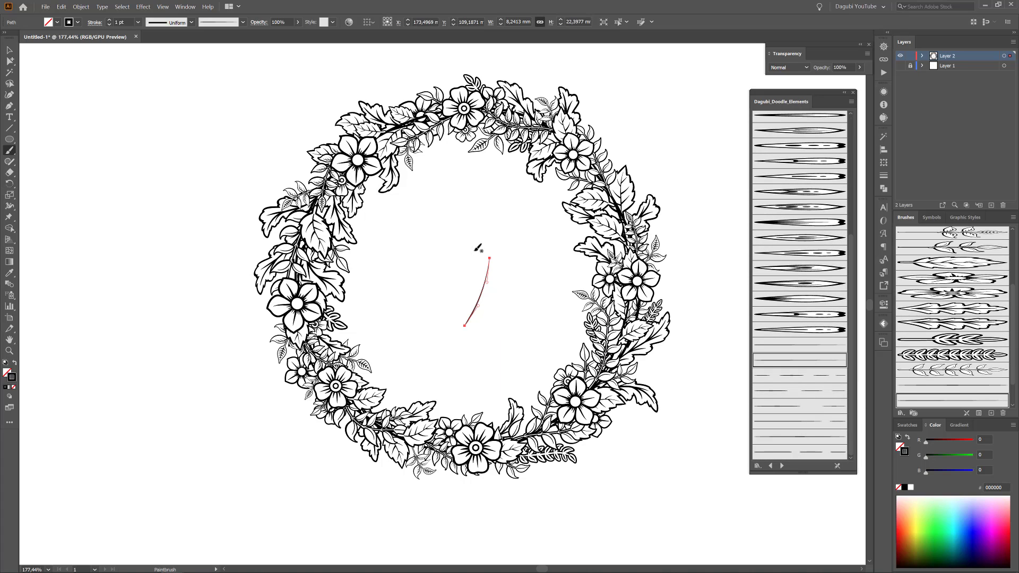
click(109, 22)
click(109, 20)
key(Delete)
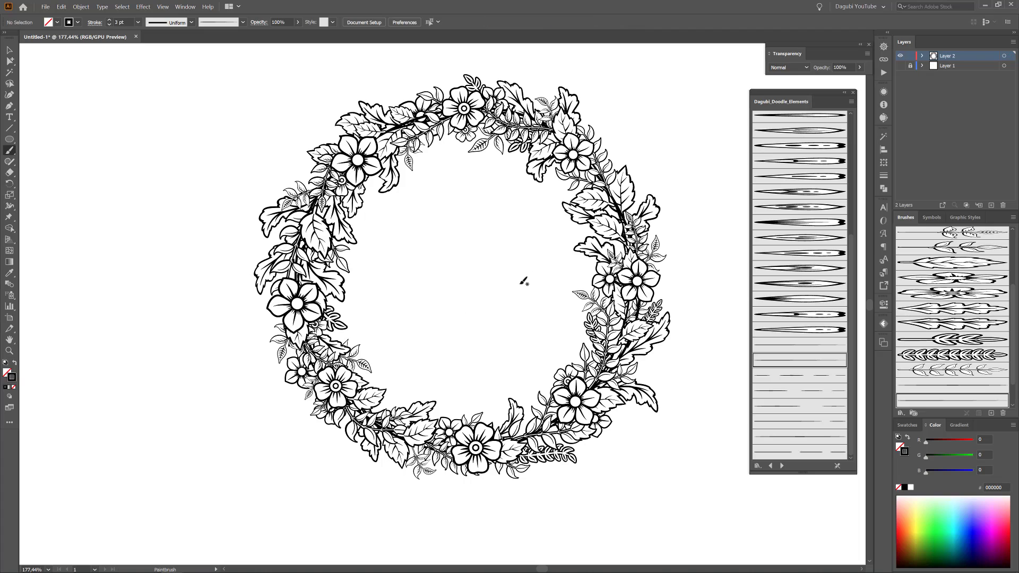
- Paint curved tapered tendrils inside and outside the wreath's right side and above its upper right
mouse_move(572, 320)
mouse_down()
mouse_move(614, 349)
mouse_move(620, 371)
mouse_move(672, 341)
mouse_up()
drag(658, 271, 677, 283)
drag(572, 227, 564, 223)
drag(524, 80, 540, 98)
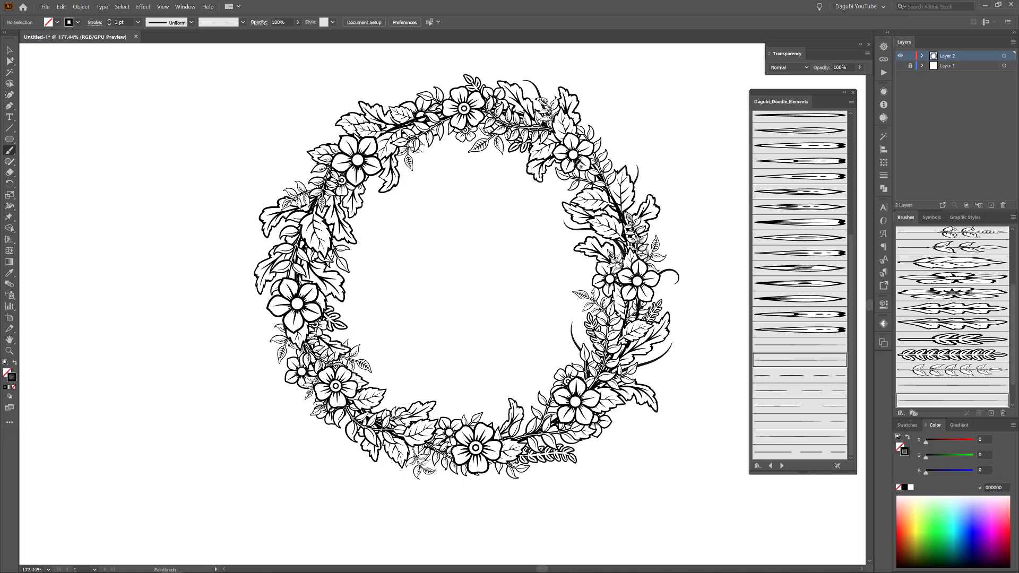
- Paint curved tendrils at the wreath's inner upper right, around its top and upper-left flower, and on the inner left
drag(520, 180, 523, 185)
drag(408, 86, 438, 84)
drag(438, 153, 436, 155)
drag(313, 172, 275, 184)
drag(343, 162, 321, 124)
drag(324, 234, 354, 275)
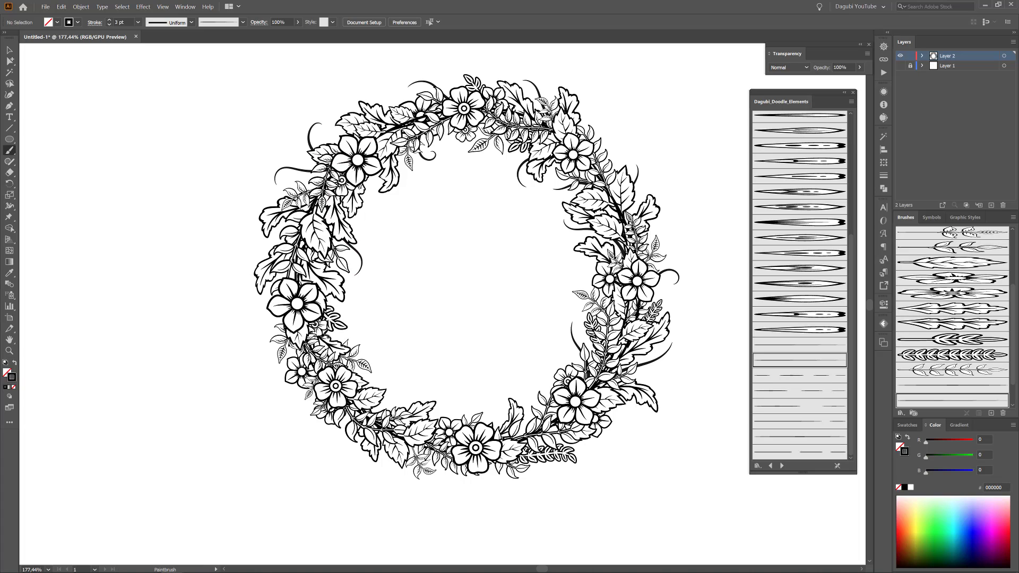
- Paint tendrils inside and outside the wreath's lower left and bottom, deleting and repainting the one below the lower-left flower
drag(370, 330, 362, 349)
drag(345, 427, 321, 438)
drag(398, 428, 391, 475)
drag(440, 413, 453, 400)
ctrl+click(341, 440)
key(Delete)
drag(329, 412, 325, 448)
- Paint tendrils above and below the wreath's lower-right branches and beside the lower-right flower, redoing the overly long bottom one shorter
drag(498, 439, 531, 381)
drag(482, 457, 590, 457)
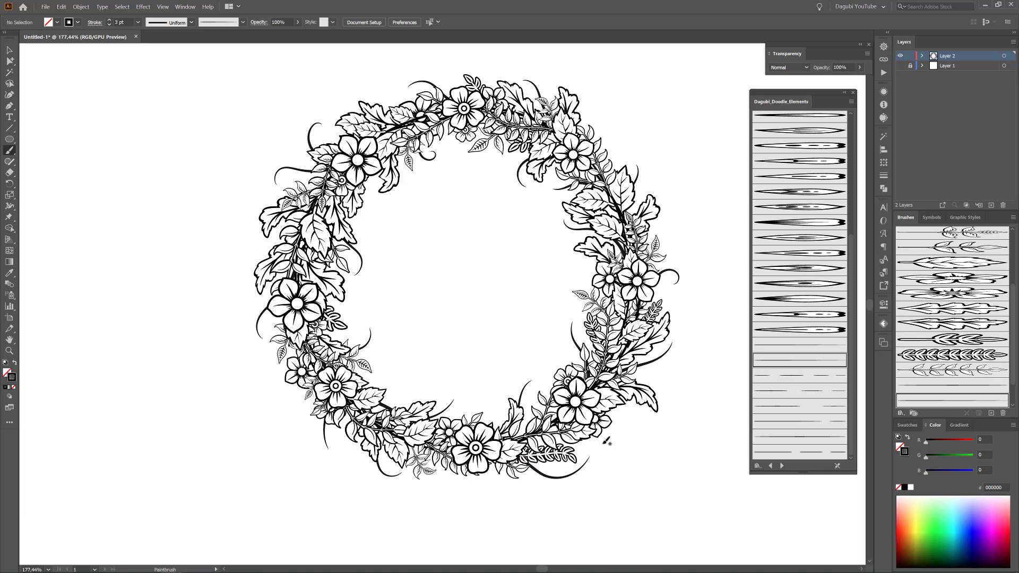
key(ctrl+z)
drag(504, 453, 566, 464)
drag(610, 412, 625, 439)
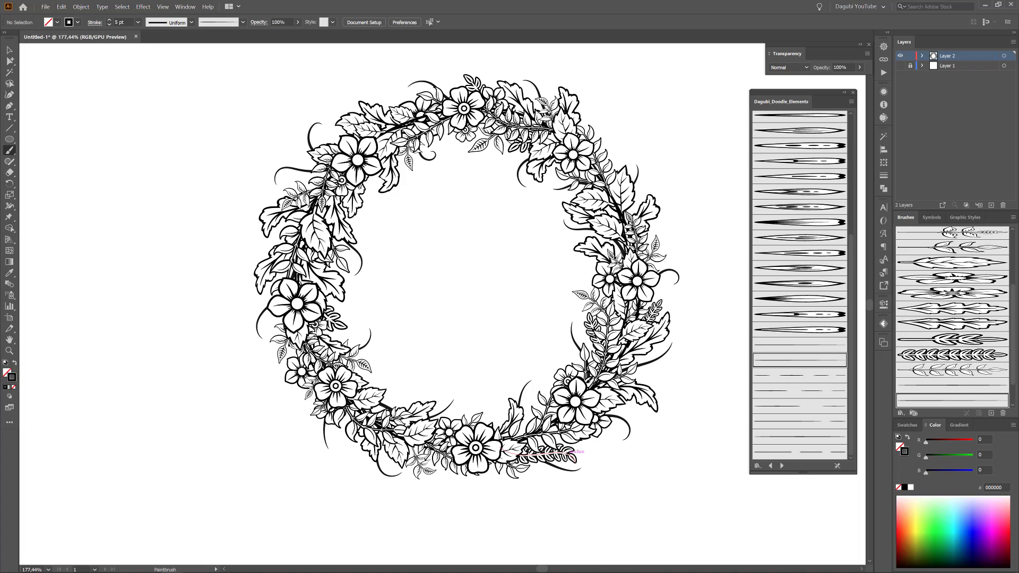
- With a 5 pt stroke, paint thicker tendrils around the wreath's right, upper right, top, left, inner lower left and bottom
drag(659, 312, 682, 305)
drag(595, 273, 572, 267)
drag(611, 128, 597, 178)
drag(497, 127, 488, 156)
drag(361, 196, 371, 222)
drag(297, 233, 250, 256)
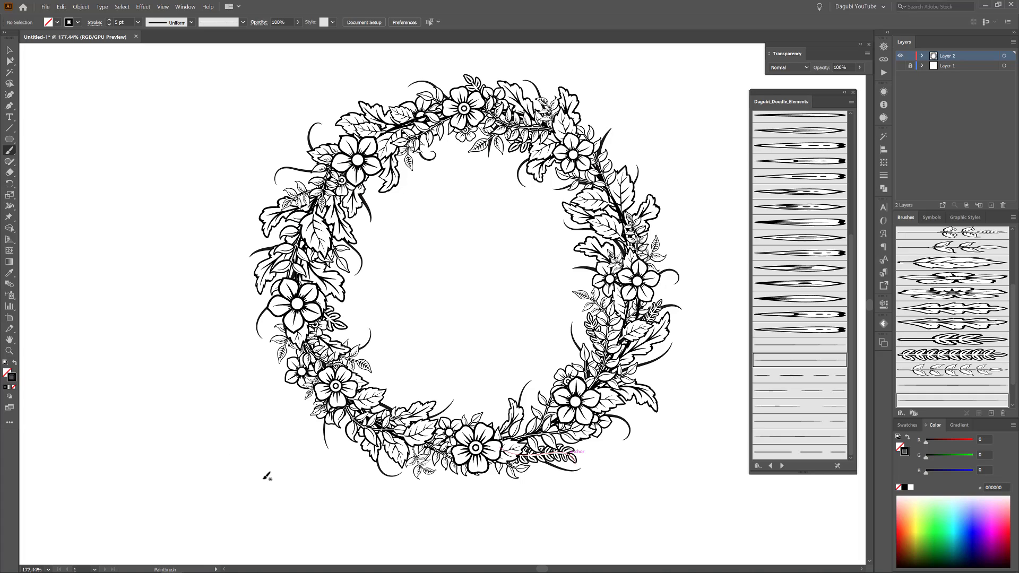
drag(399, 378, 363, 387)
drag(452, 484, 452, 484)
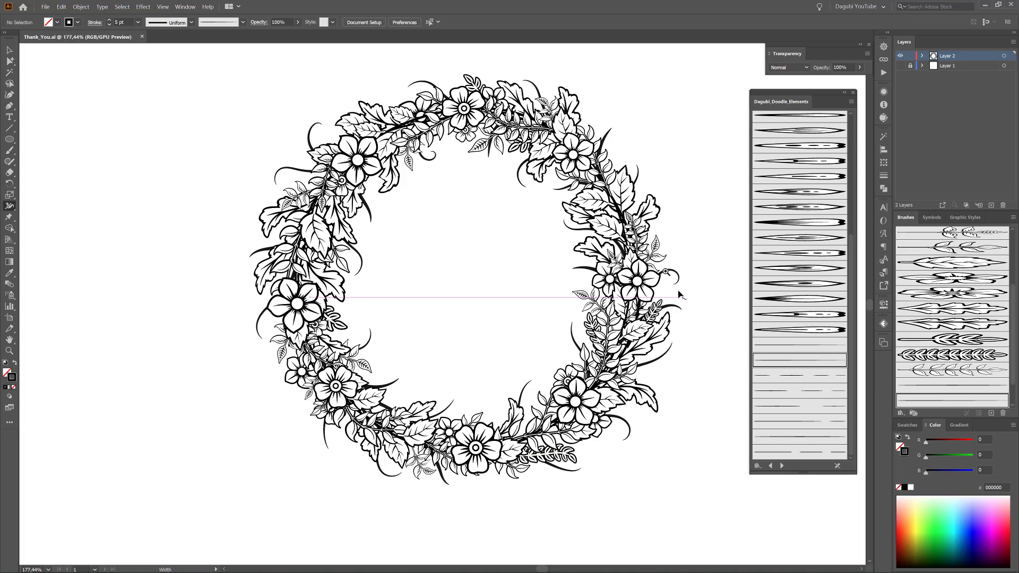
- Undo the last art stroke and change the drawing mode so new brush strokes land in front of the existing artwork
key(Delete)
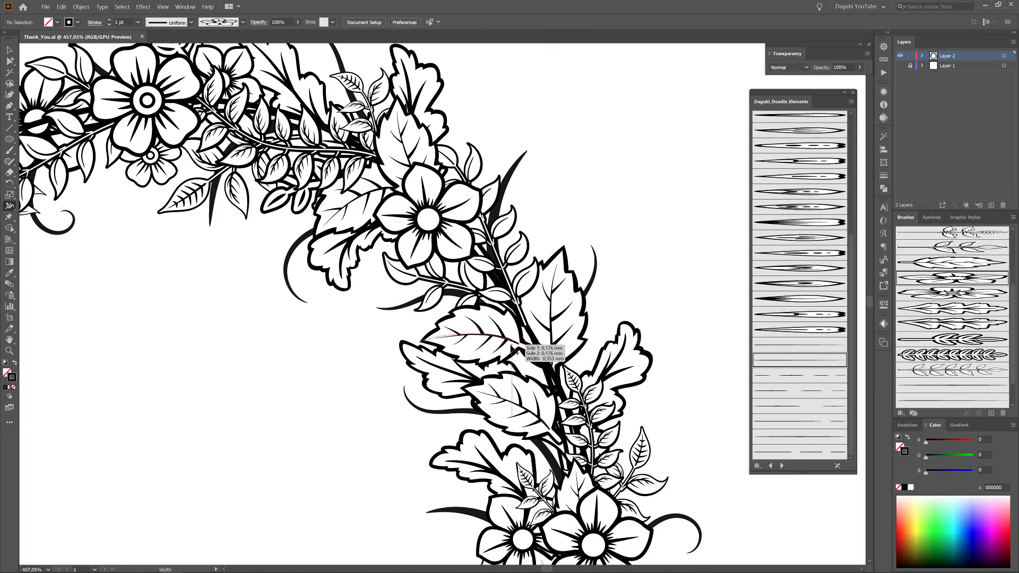
key(b)
click(61, 7)
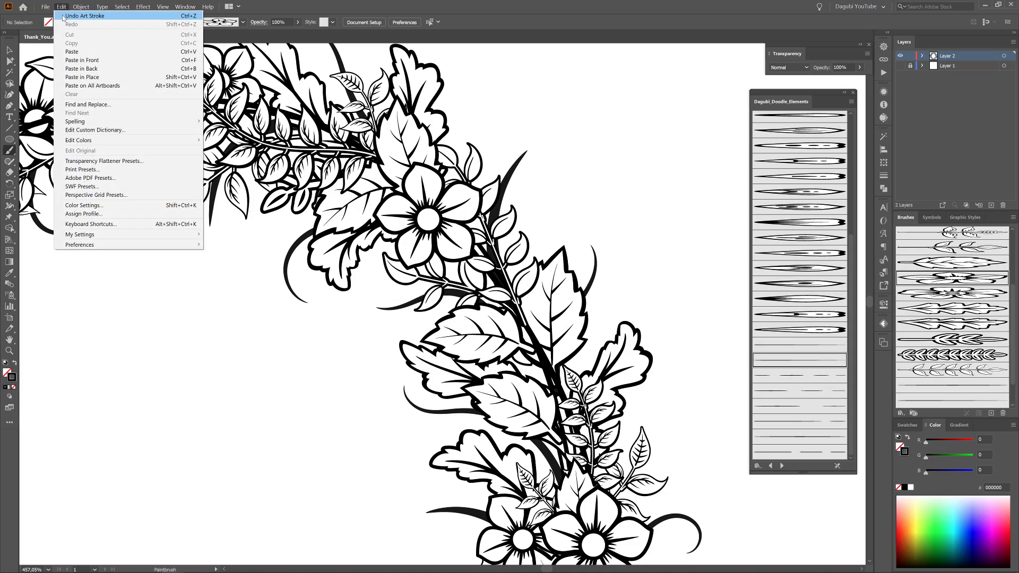
click(79, 16)
click(9, 396)
click(43, 396)
- With a flower brush at 1 pt, paint small flowers over the leaves on the wreath's upper right and upper left
mouse_move(549, 309)
mouse_down()
mouse_move(499, 359)
mouse_move(737, 401)
mouse_move(816, 369)
mouse_up()
key(space)
mouse_move(43, 421)
mouse_down()
mouse_move(257, 295)
mouse_move(303, 247)
mouse_up()
drag(278, 179, 319, 237)
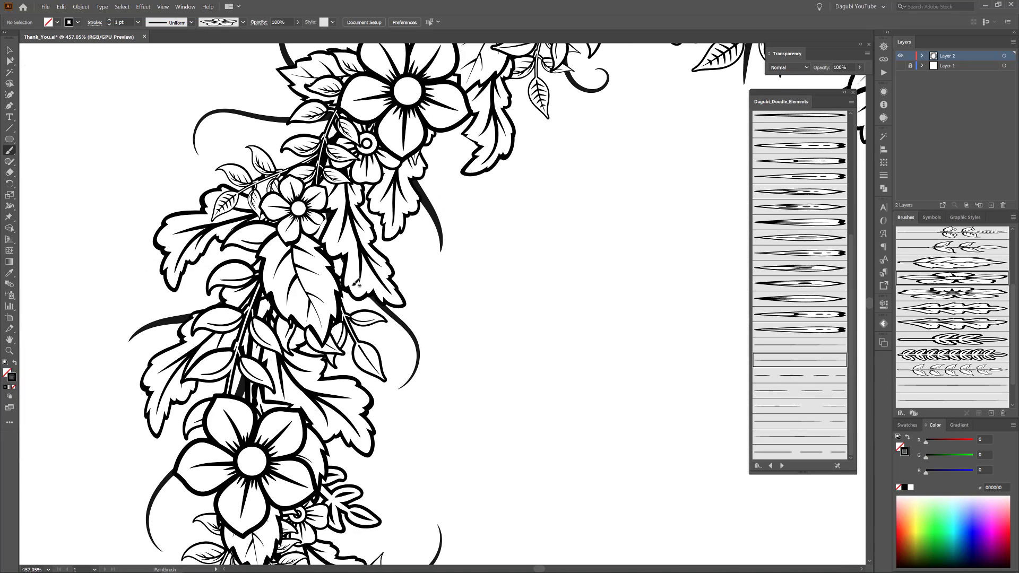
drag(386, 303, 337, 139)
key(space)
drag(318, 269, 364, 83)
- Paint two more small flowers over the leaves at the wreath's lower left and lower right, and fit the artboard in view
drag(459, 558, 399, 372)
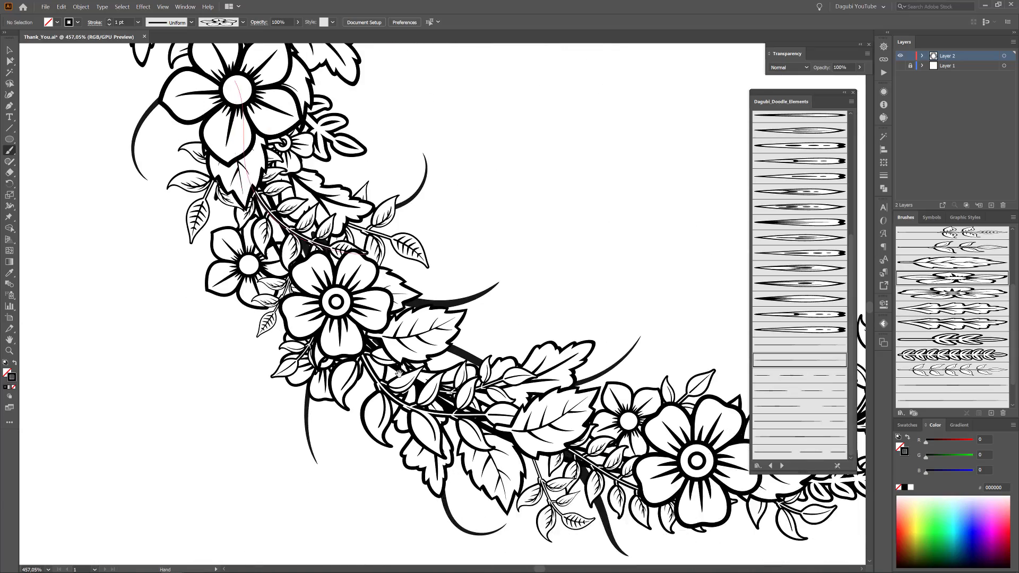
mouse_move(520, 408)
mouse_down()
mouse_move(275, 272)
mouse_move(248, 314)
mouse_up()
key(space)
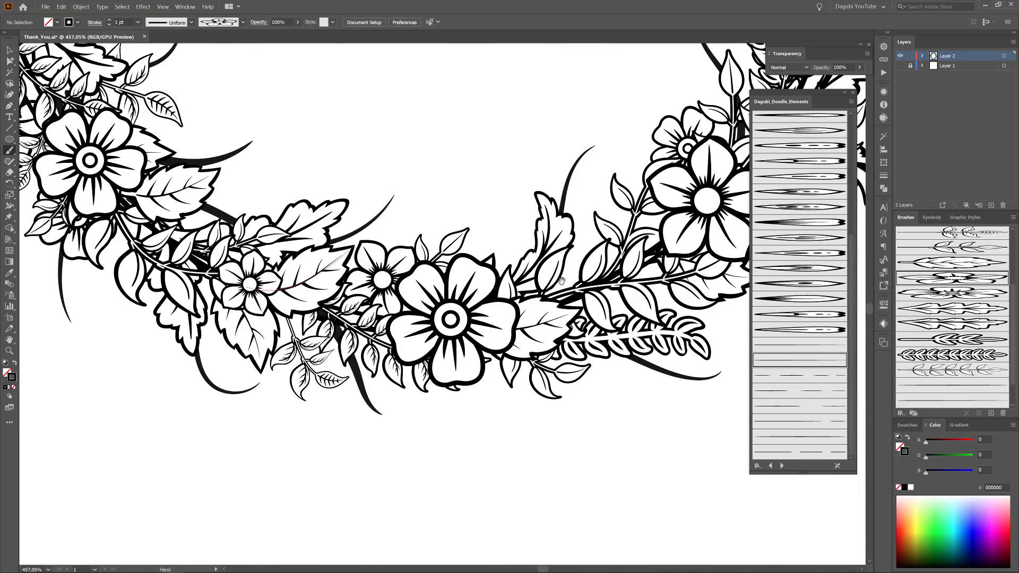
drag(562, 282, 368, 368)
mouse_move(625, 151)
mouse_down()
mouse_move(473, 396)
mouse_move(479, 407)
mouse_up()
key(space)
mouse_move(372, 133)
mouse_down()
mouse_move(408, 486)
mouse_move(490, 493)
mouse_up()
key(ctrl+0)
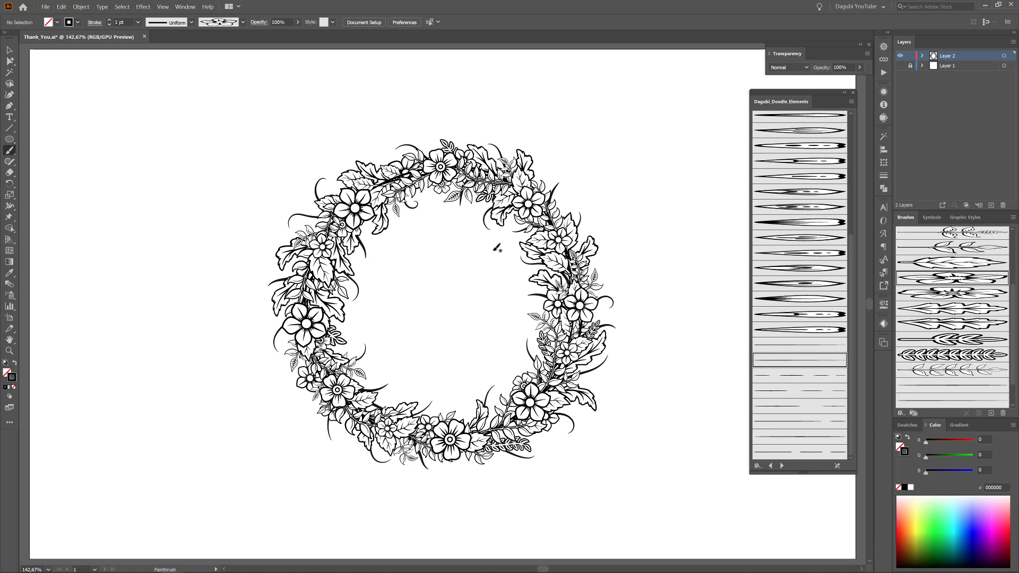
- Activate the Warp tool and apply its options with Detail and Simplify switched off
click(9, 206)
click(48, 218)
double_click(9, 206)
click(360, 153)
click(360, 152)
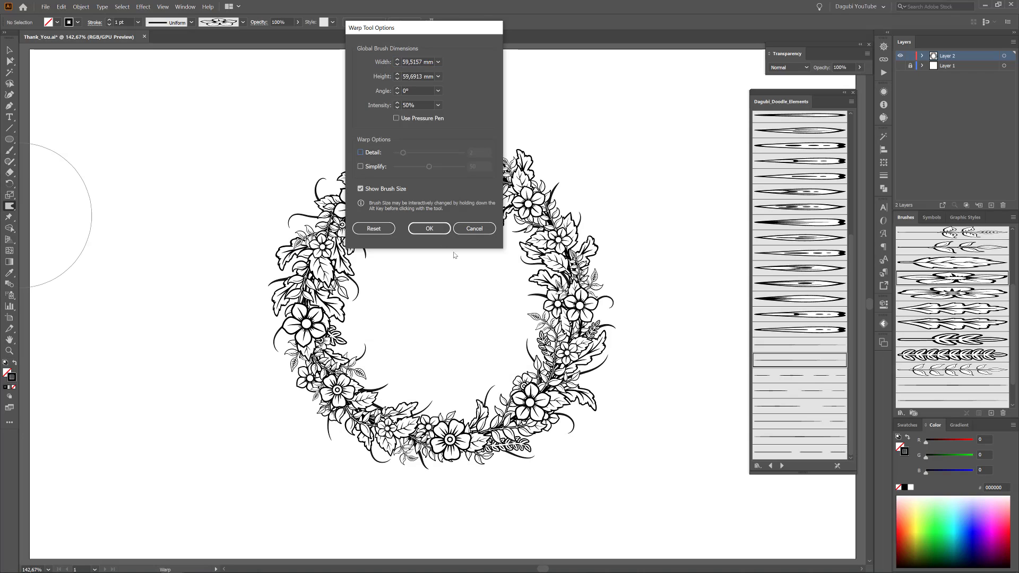
click(429, 228)
- Warp the wreath slightly at its upper right, top, lower right, left and right to even out its round shape
mouse_move(523, 193)
mouse_down()
mouse_move(480, 193)
mouse_move(543, 272)
mouse_move(532, 207)
mouse_up()
drag(454, 153, 453, 154)
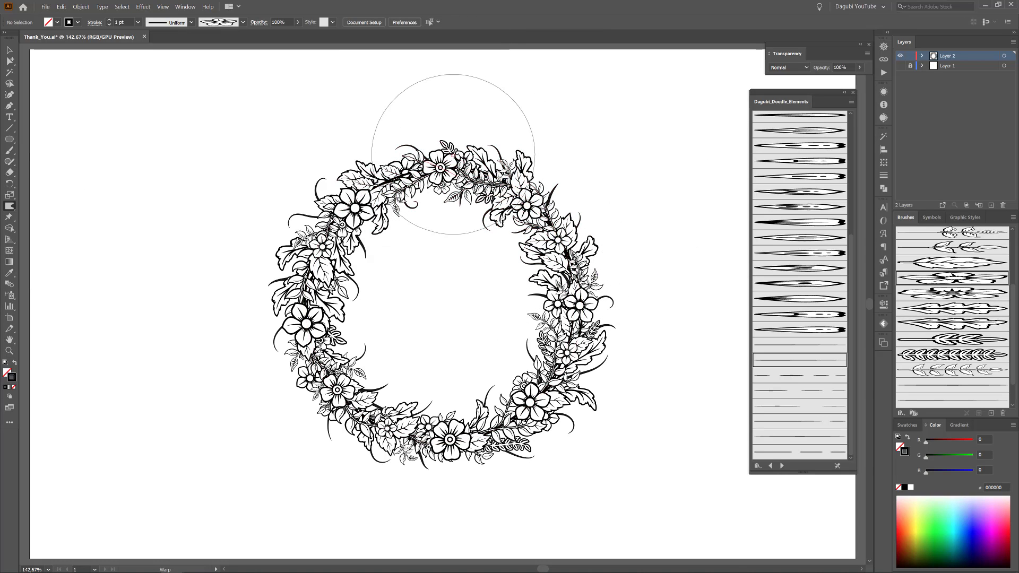
drag(516, 431, 517, 425)
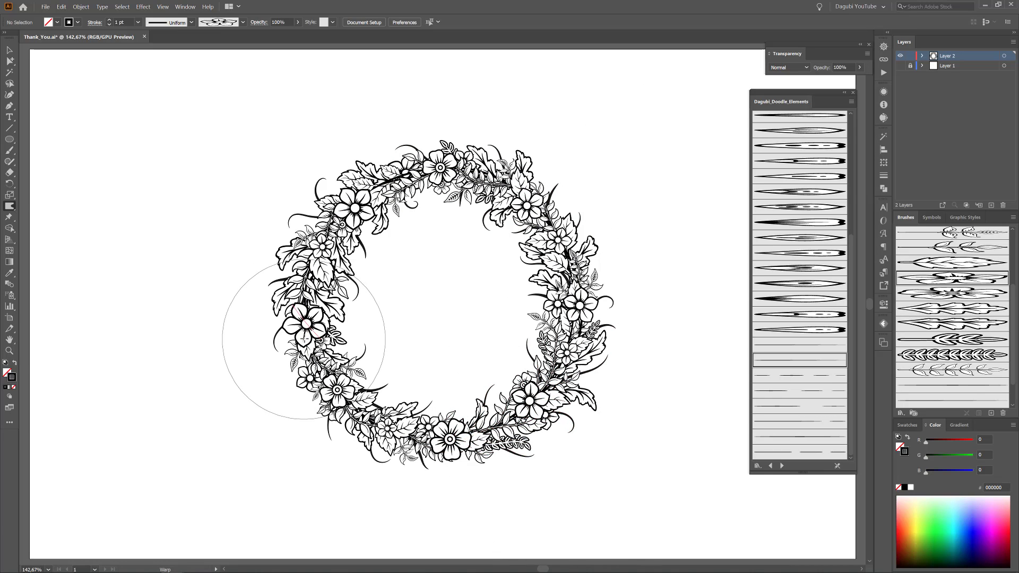
drag(304, 339, 308, 334)
drag(612, 220, 624, 199)
drag(533, 234, 538, 231)
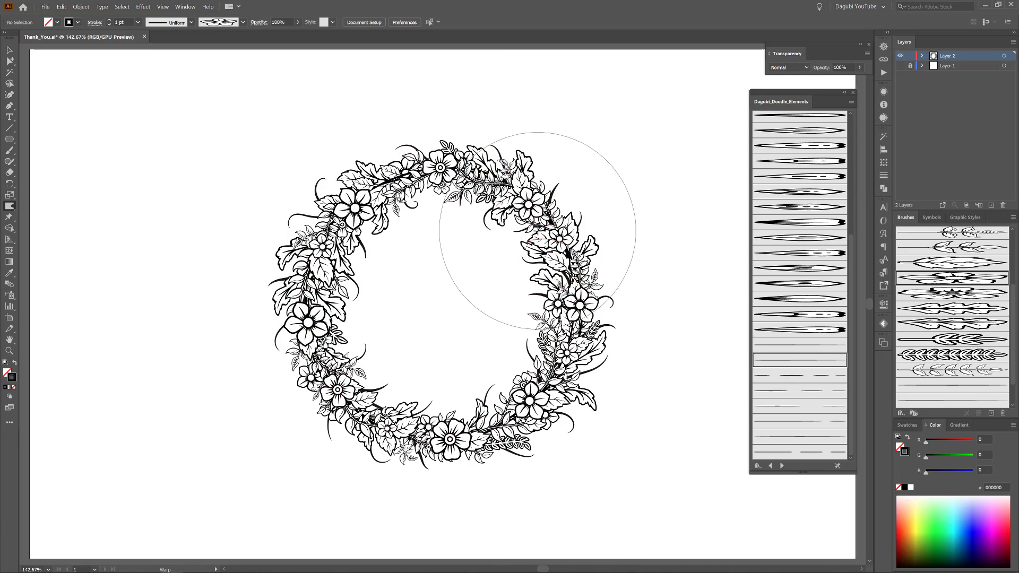
key(v)
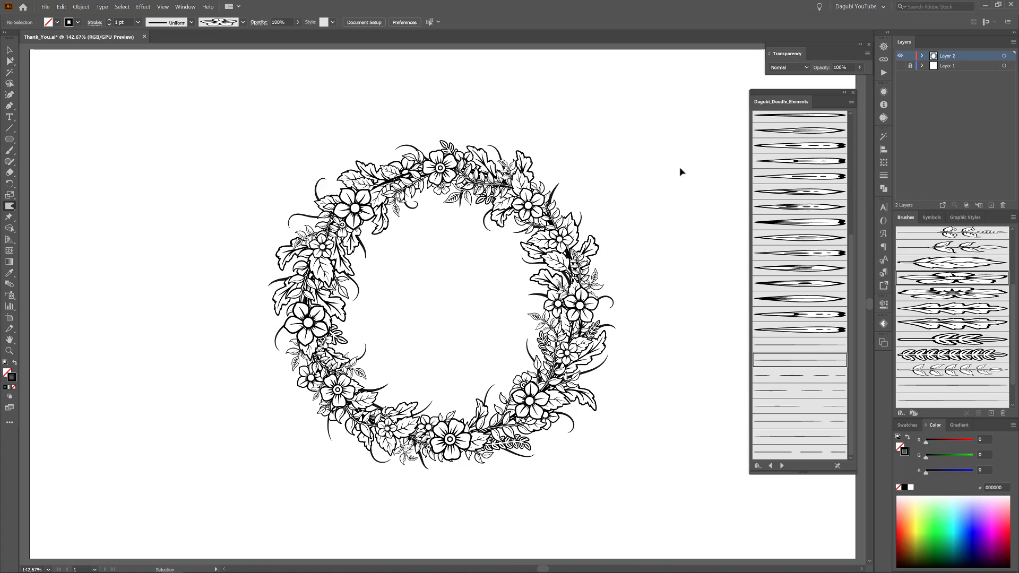
- Fit the artboard in view and add a new layer directly above Layer 1, beneath the wreath's layer
key(ctrl+0)
click(984, 66)
click(990, 204)
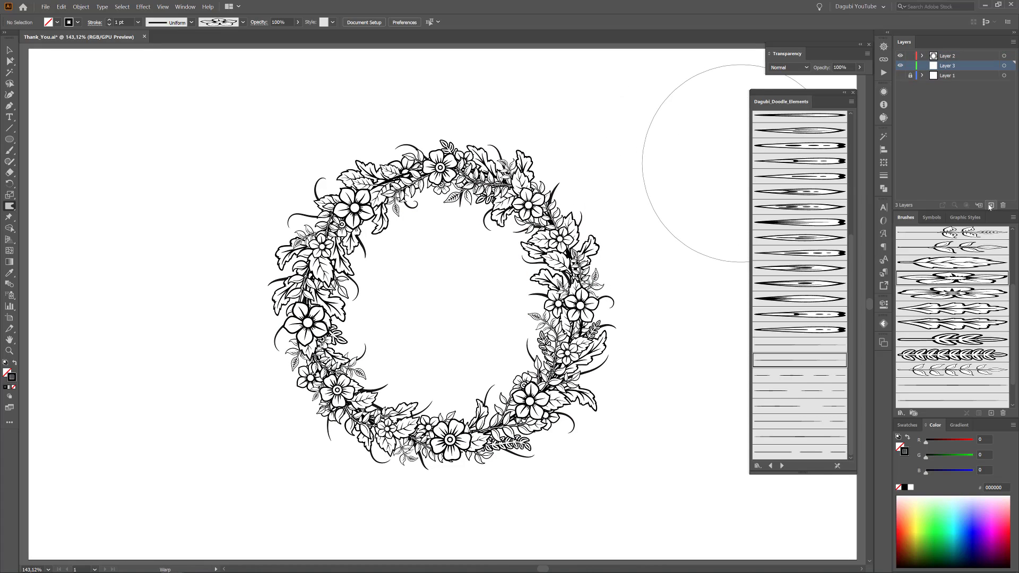
- Draw a background rectangle about 340 x 210 mm covering the artboard, with no stroke and a peach fill (ffdbc7)
drag(9, 139, 37, 139)
mouse_move(29, 49)
mouse_down()
mouse_move(102, 135)
mouse_move(855, 559)
mouse_up()
click(899, 487)
click(900, 448)
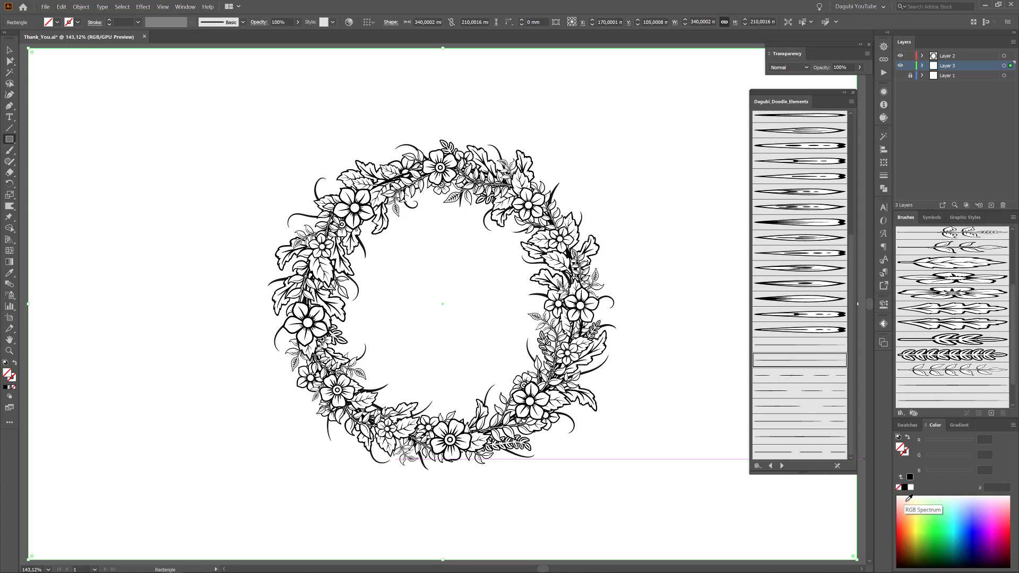
click(908, 499)
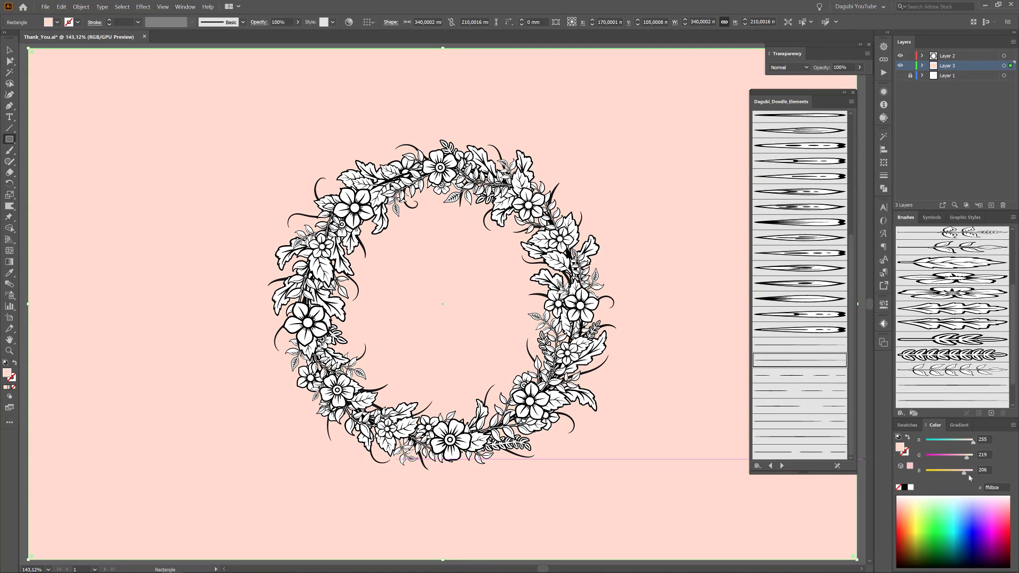
- Duplicate the wreath's layer, Layer 2, and lock the original and the background rectangle's layer
click(973, 59)
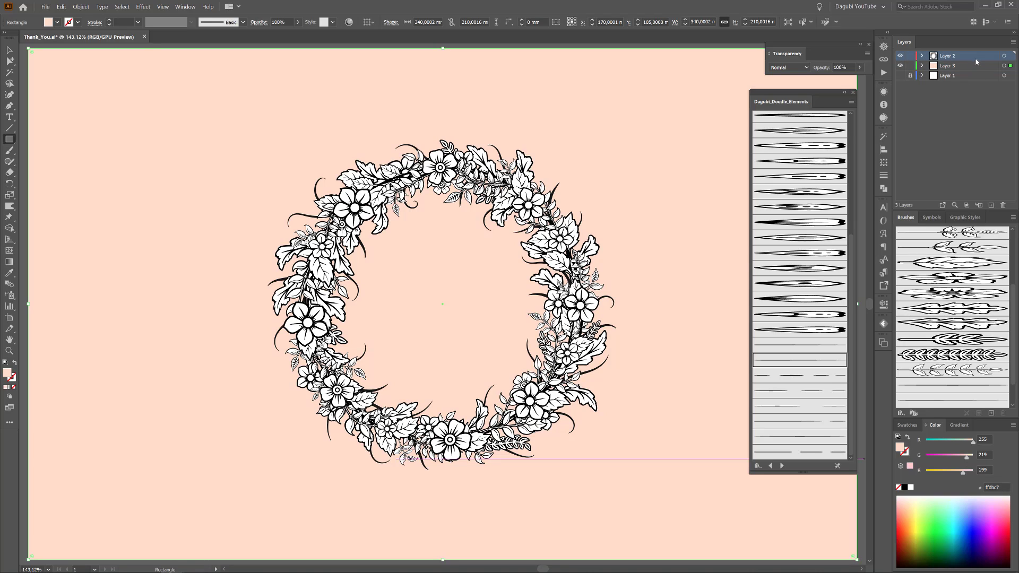
click(852, 93)
drag(960, 60, 990, 204)
click(909, 75)
click(910, 66)
- Rename the original wreath layer as Backup and hide it
double_click(944, 66)
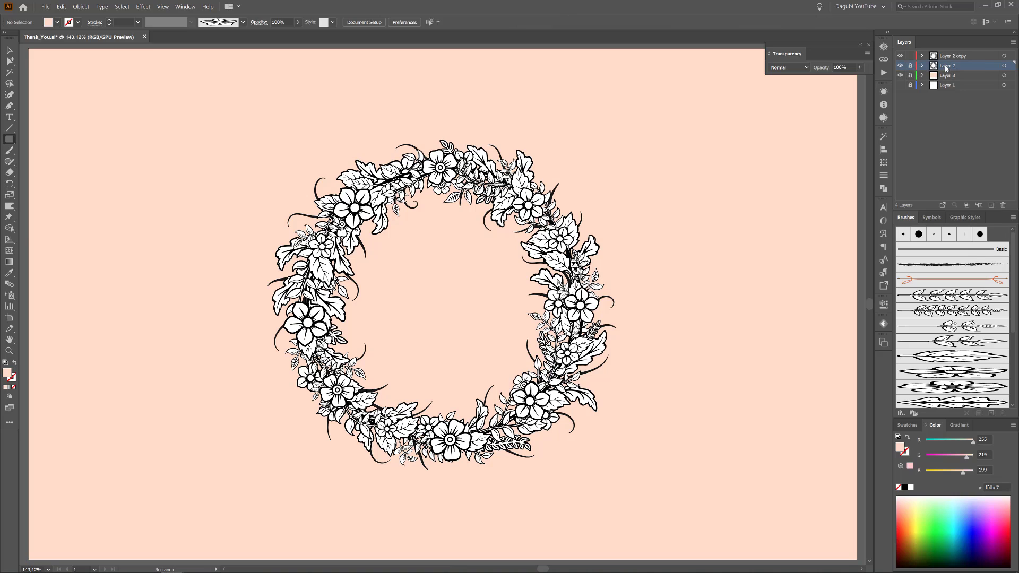
text(Backup)
key(Return)
click(900, 65)
- Outline the strokes of all artwork on the Layer 2 copy layer and inspect the resulting paths up close
click(1003, 56)
click(81, 6)
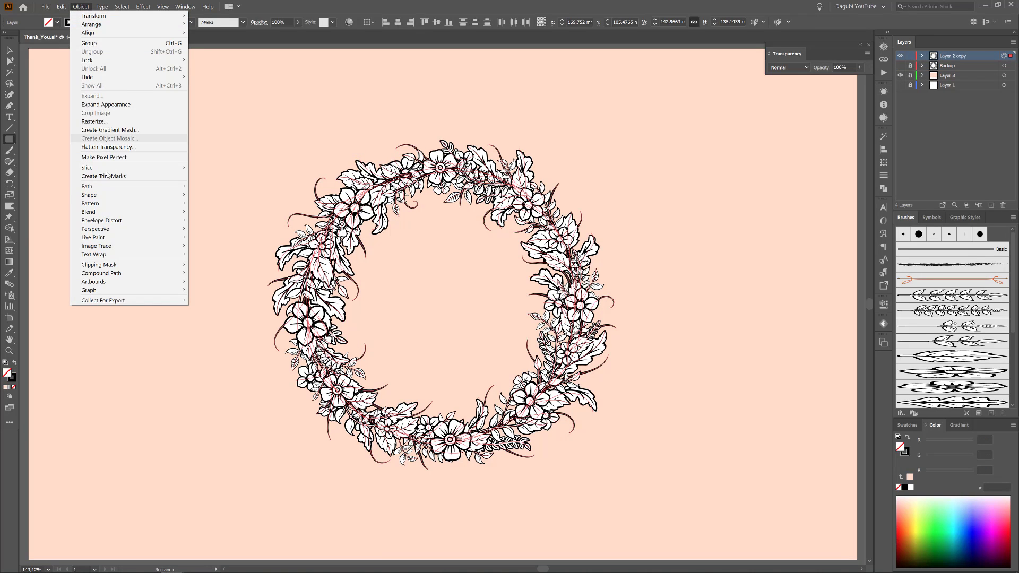
mouse_move(109, 186)
click(223, 204)
drag(472, 151, 595, 159)
drag(538, 319, 642, 359)
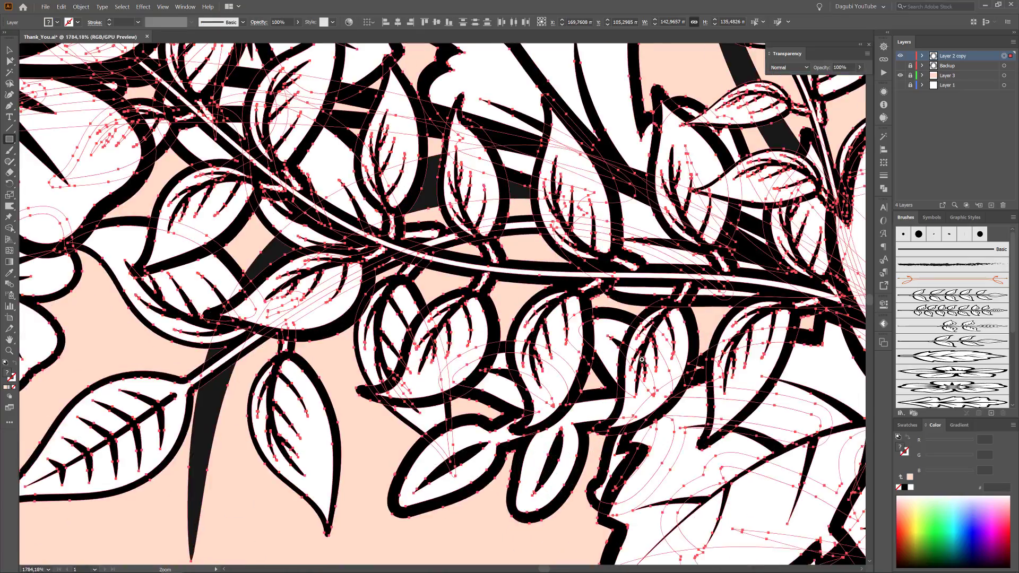
drag(488, 134, 391, 252)
drag(391, 252, 470, 206)
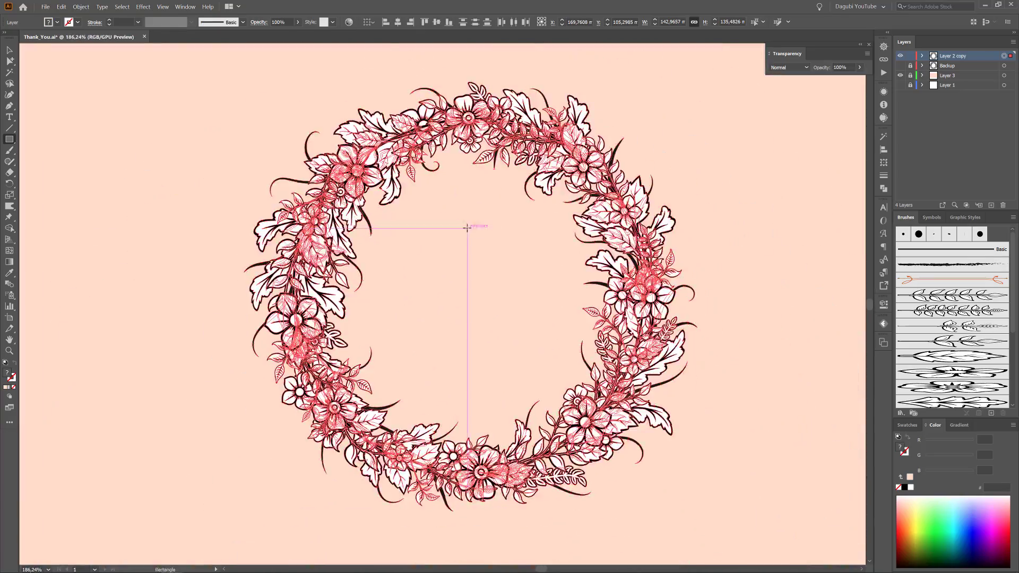
- Select all the wreath's black areas with the Magic Wand, with selection edges hidden, and fill them brown (7f4211)
click(8, 73)
mouse_move(623, 142)
mouse_down()
mouse_move(720, 228)
mouse_move(796, 249)
mouse_up()
click(566, 215)
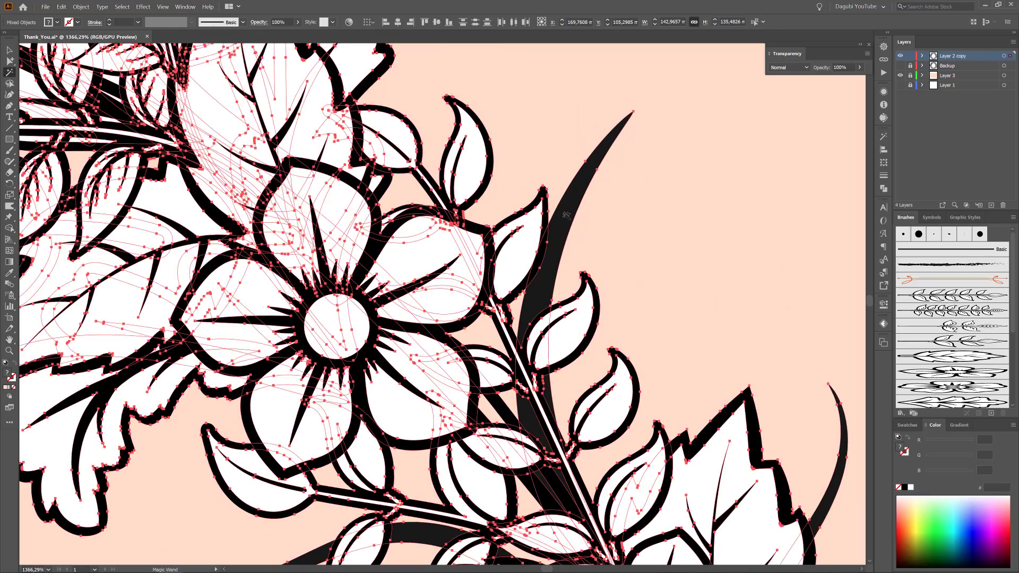
scroll(566, 215, down, 6)
click(162, 6)
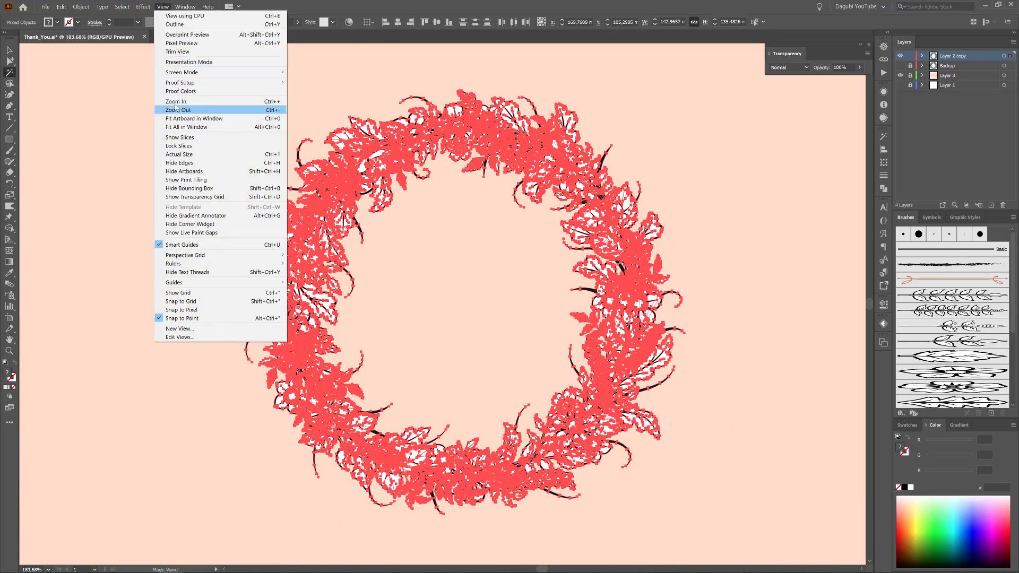
click(179, 162)
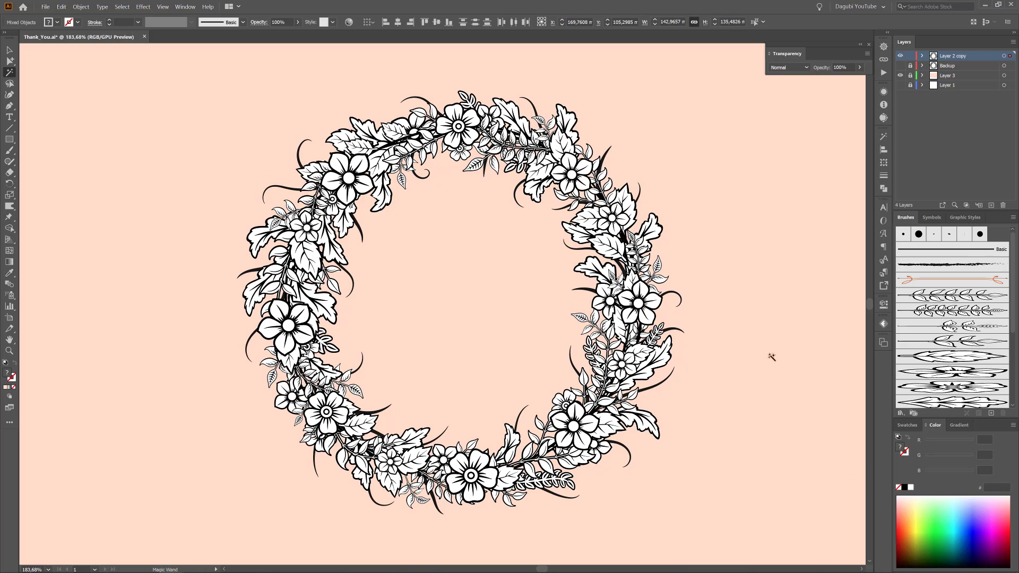
click(906, 536)
drag(962, 443, 957, 444)
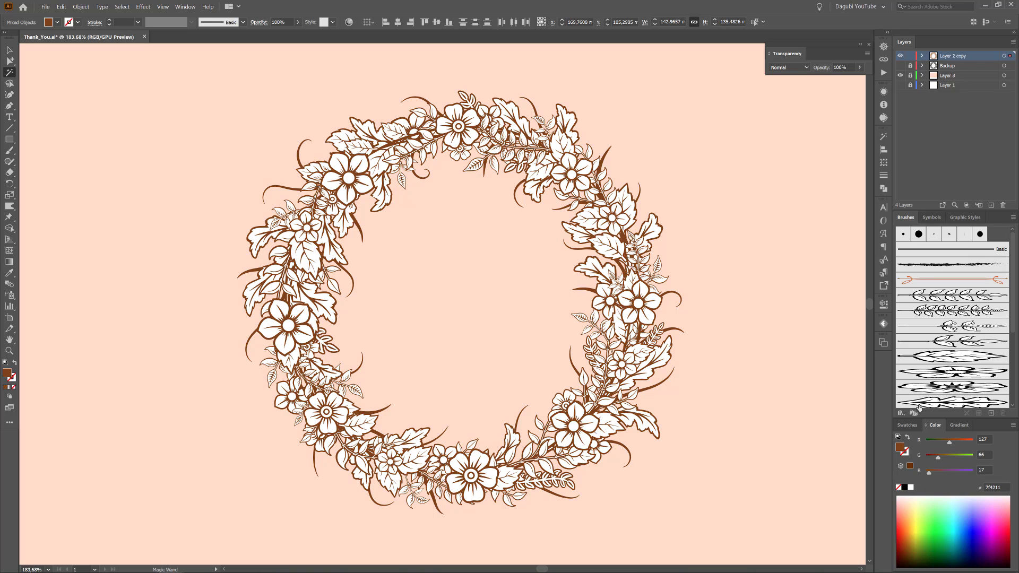
- Duplicate the brown wreath's layer, and enlarge and rotate the lower copy to about 166 x 175 mm around the same centre
drag(974, 56, 990, 205)
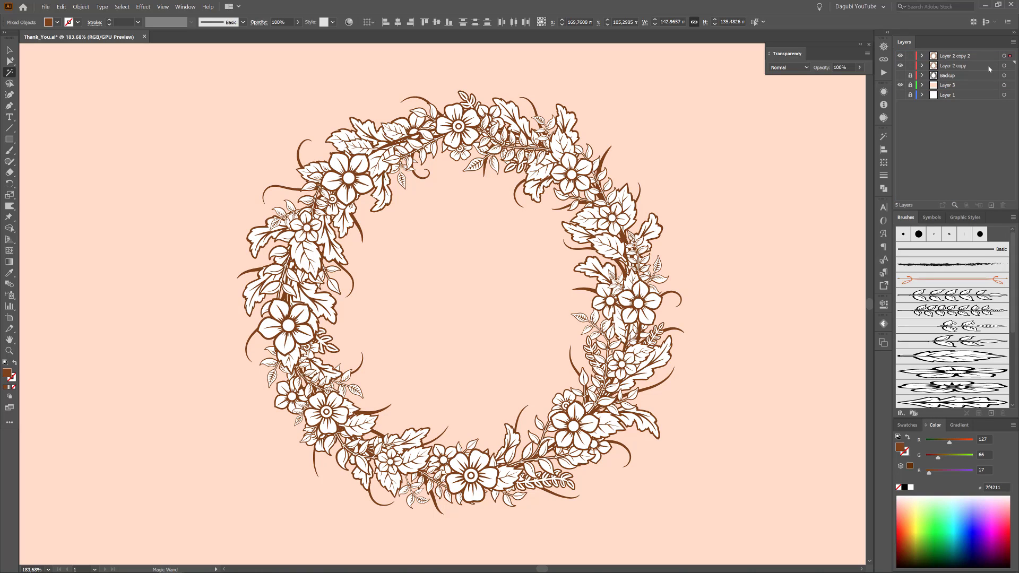
click(1004, 66)
key(ctrl+0)
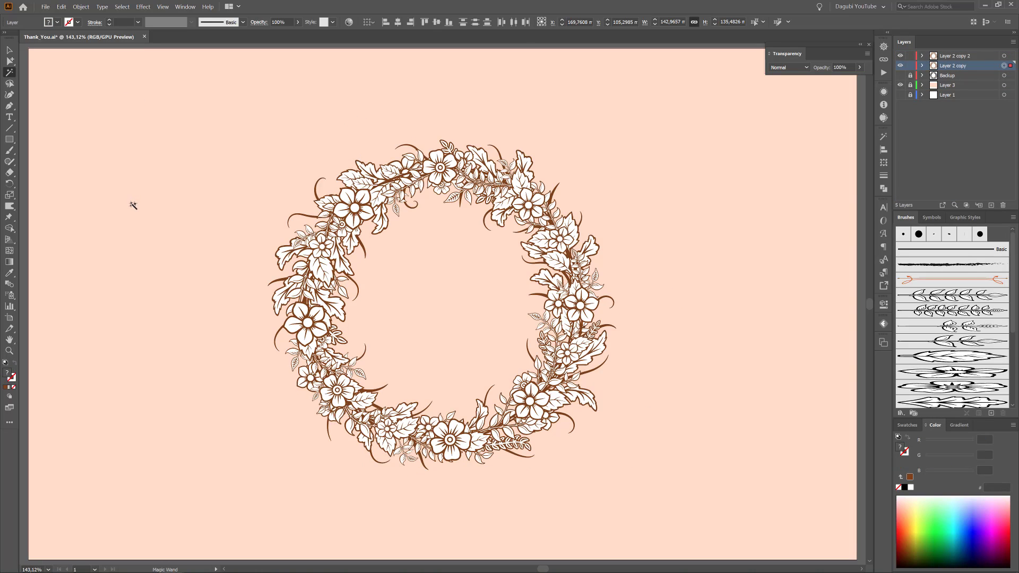
click(9, 216)
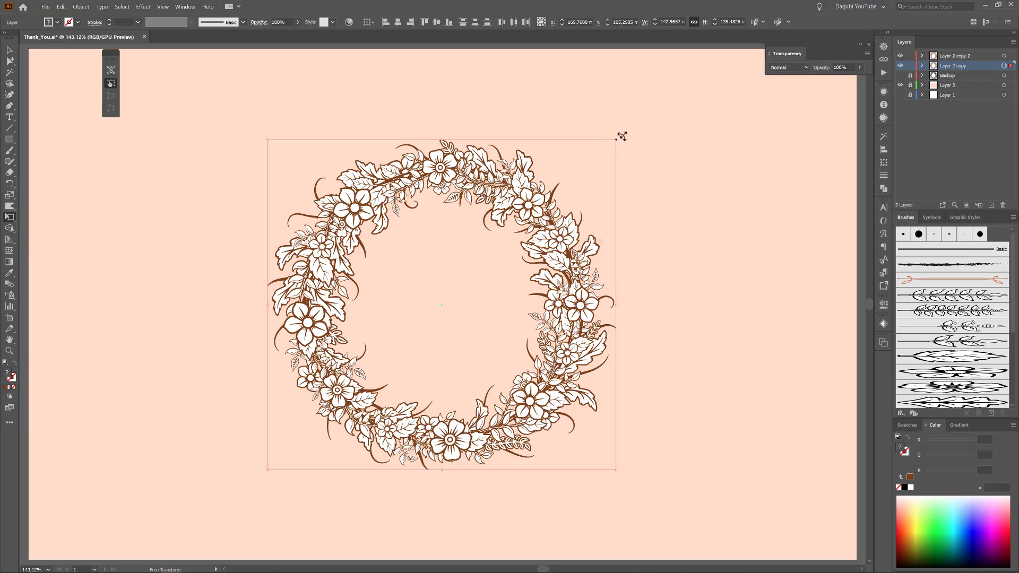
drag(622, 136, 730, 419)
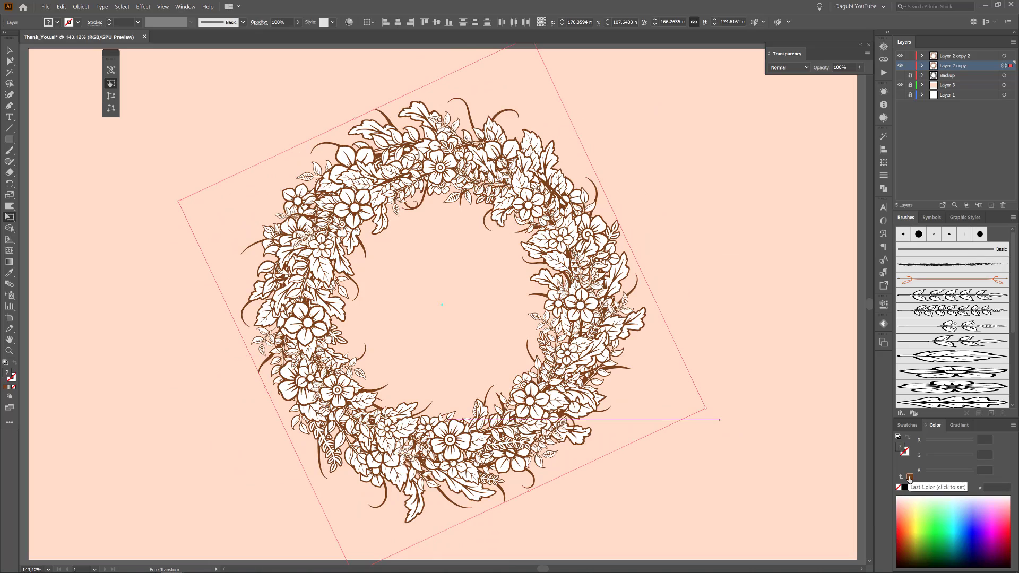
- Try filling the whole enlarged wreath with light orange (ffba70), and undo the colour change
click(913, 508)
click(61, 7)
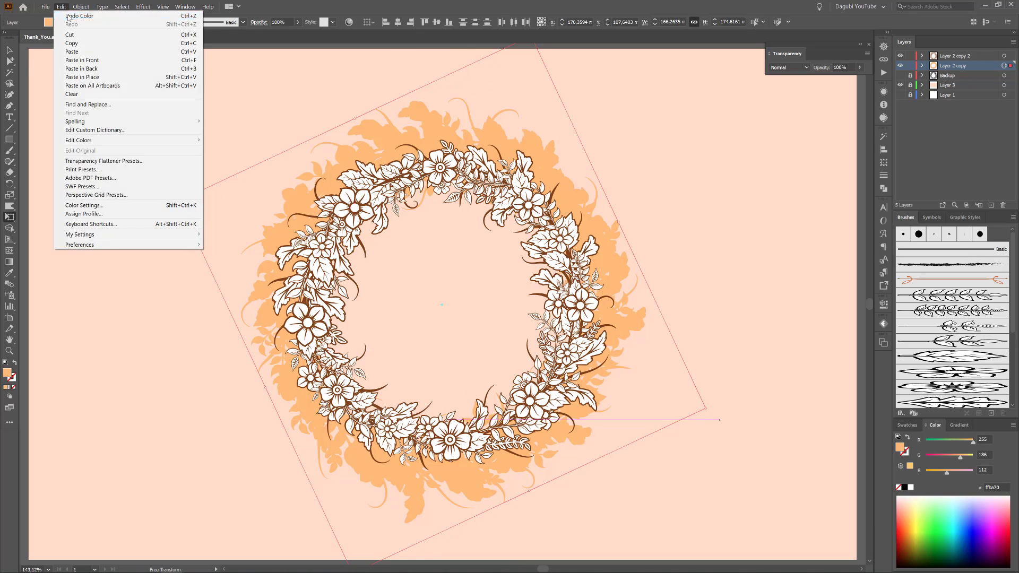
click(70, 18)
- Select the enlarged rear wreath's brown linework with the Magic Wand and recolour it light orange (ffb97d)
click(10, 72)
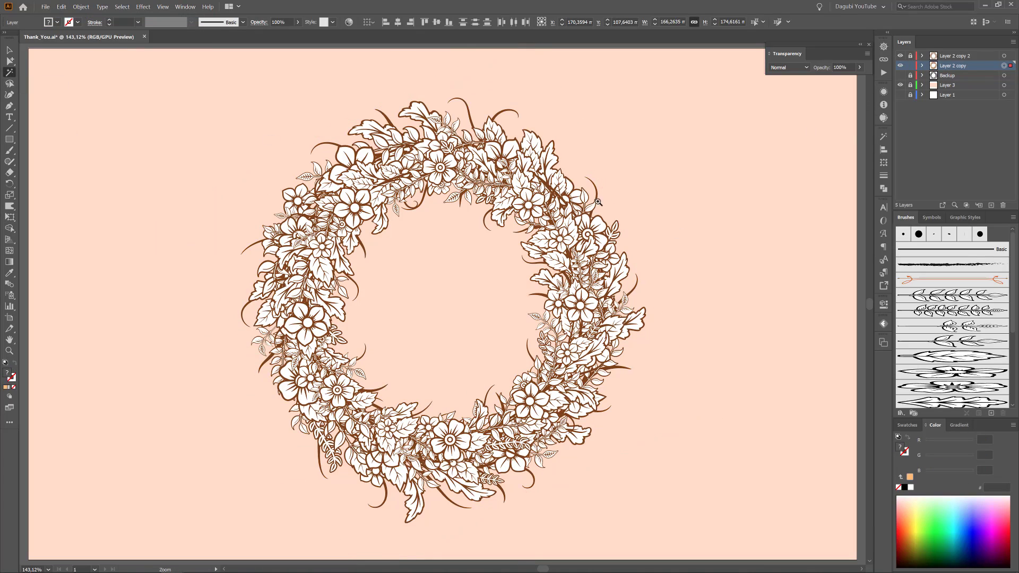
scroll(599, 202, up, 10)
click(586, 196)
scroll(697, 357, down, 8)
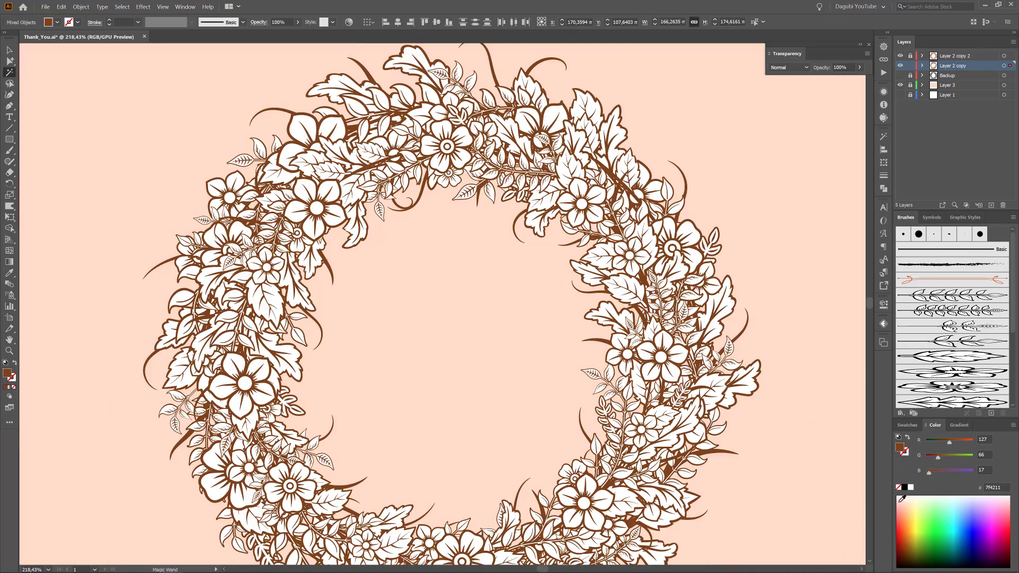
click(907, 508)
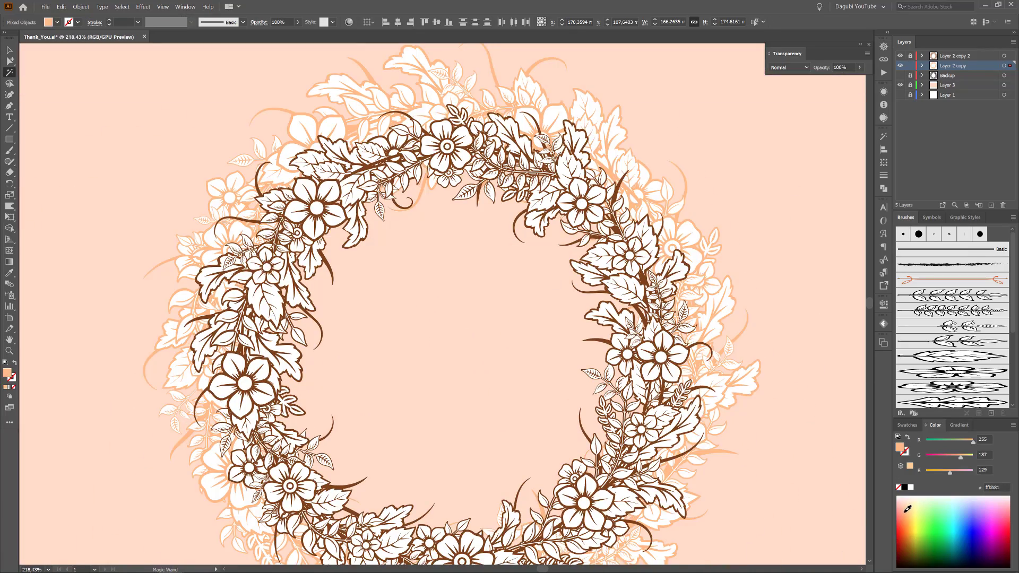
click(908, 510)
click(907, 509)
scroll(712, 319, down, 3)
key(ctrl+0)
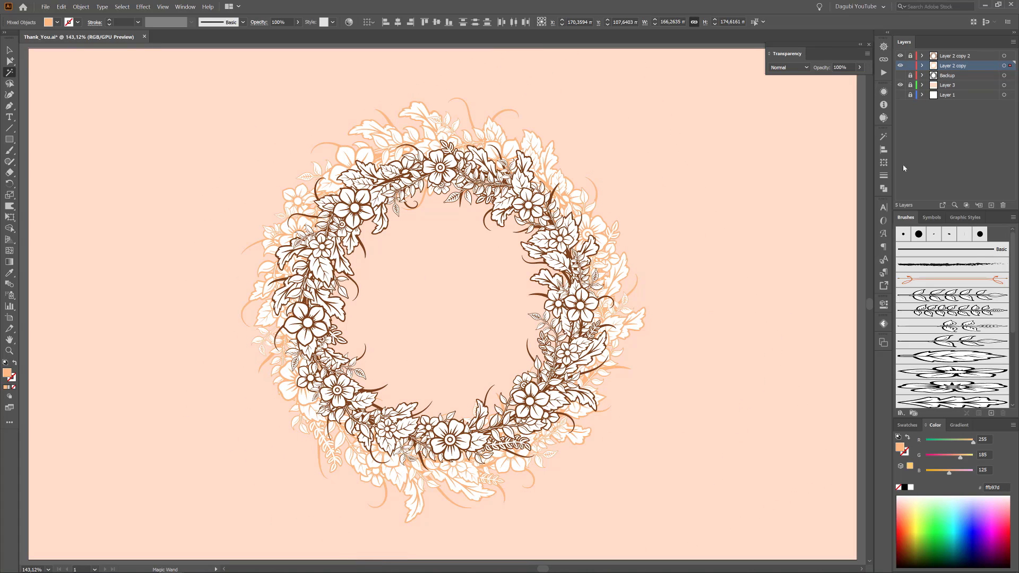
- Duplicate the light orange wreath's layer, and enlarge and rotate the lower copy to about 201 x 192 mm
drag(976, 65, 993, 205)
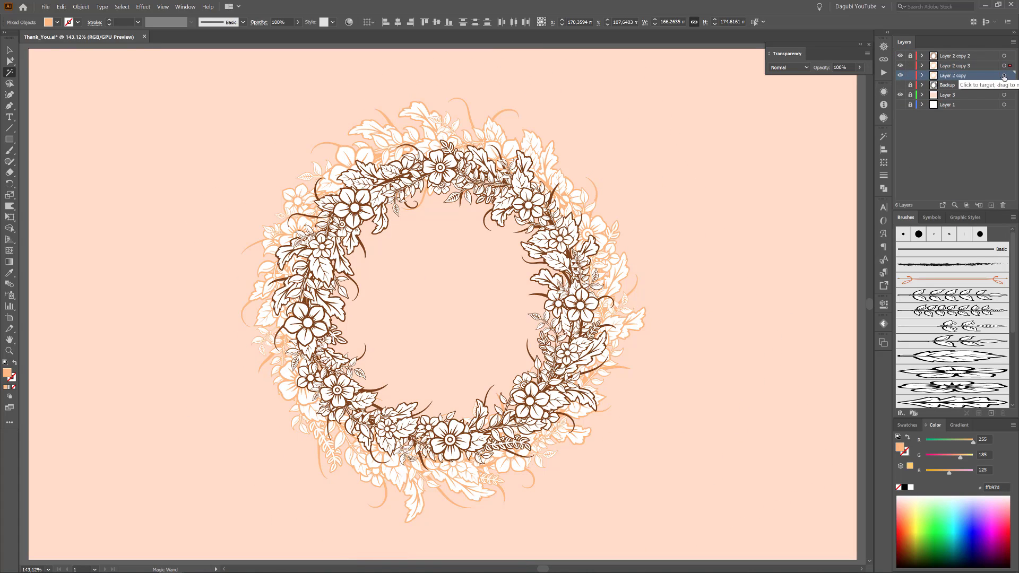
click(10, 217)
drag(664, 126, 758, 367)
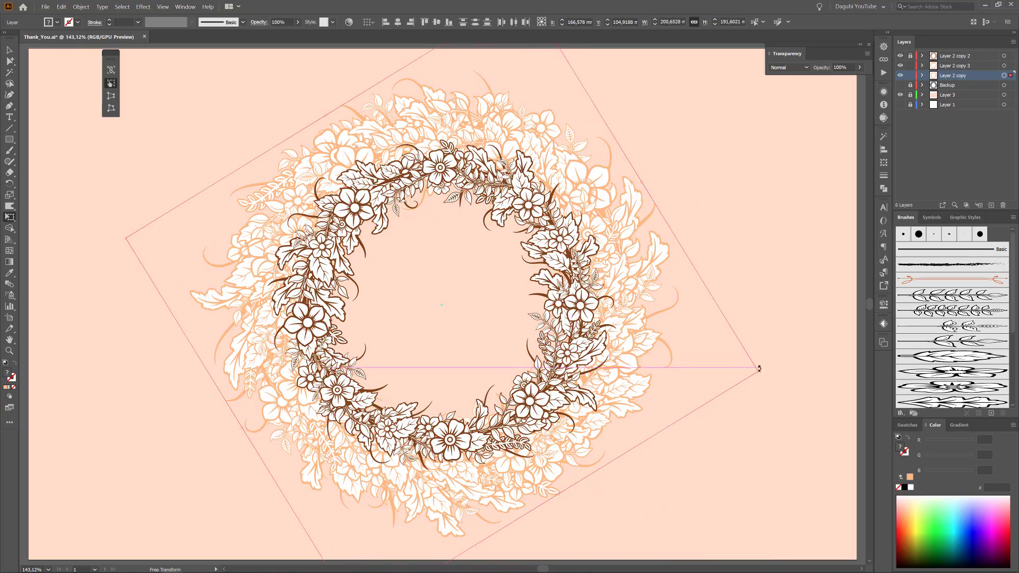
- Recolour the rearmost wreath's linework pale orange (f4c39e) and its white fills pale peach (ffe8d8) using Magic Wand selections
key(y)
drag(638, 301, 634, 331)
click(702, 330)
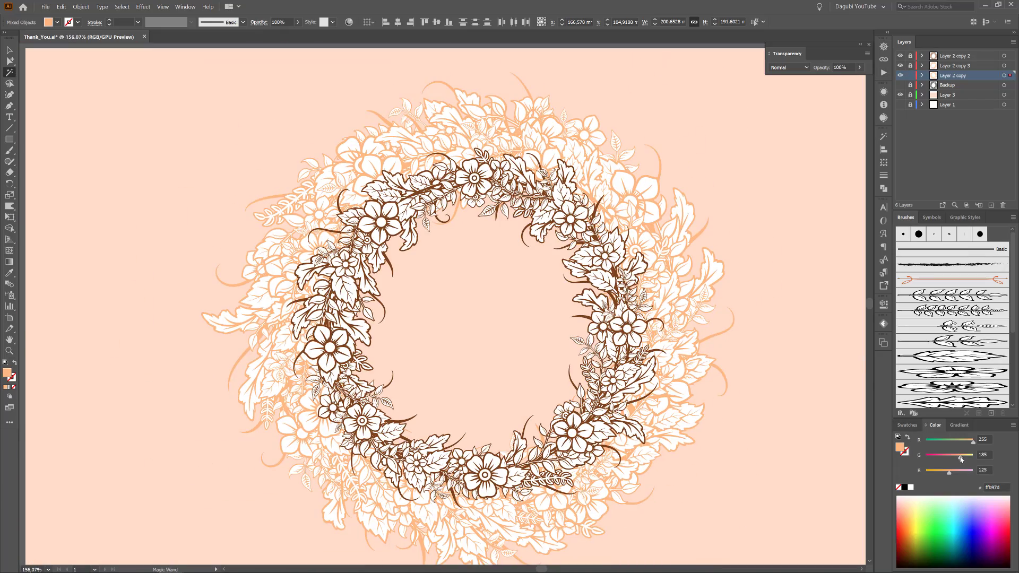
drag(960, 458, 965, 456)
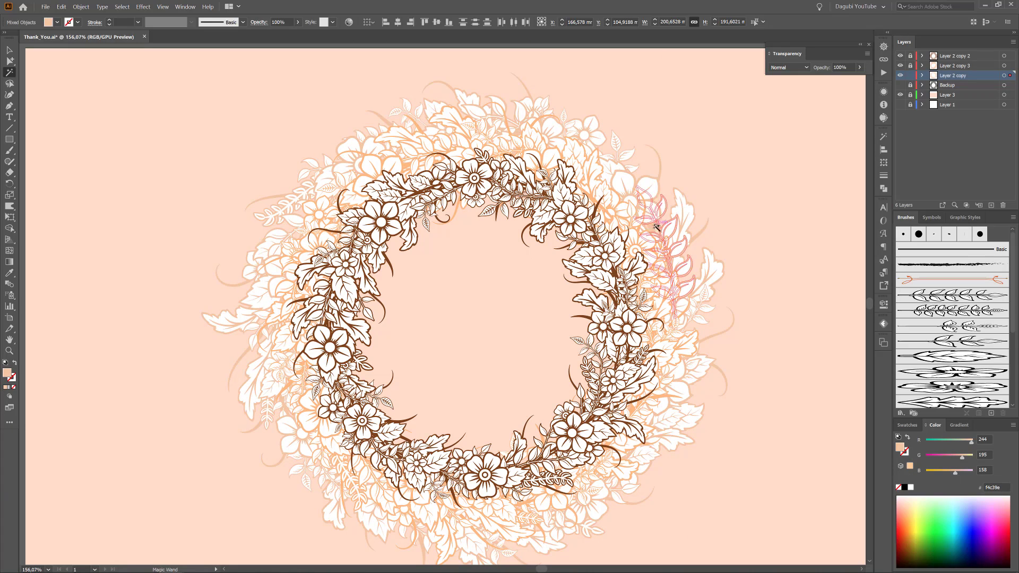
click(645, 189)
drag(907, 506, 907, 496)
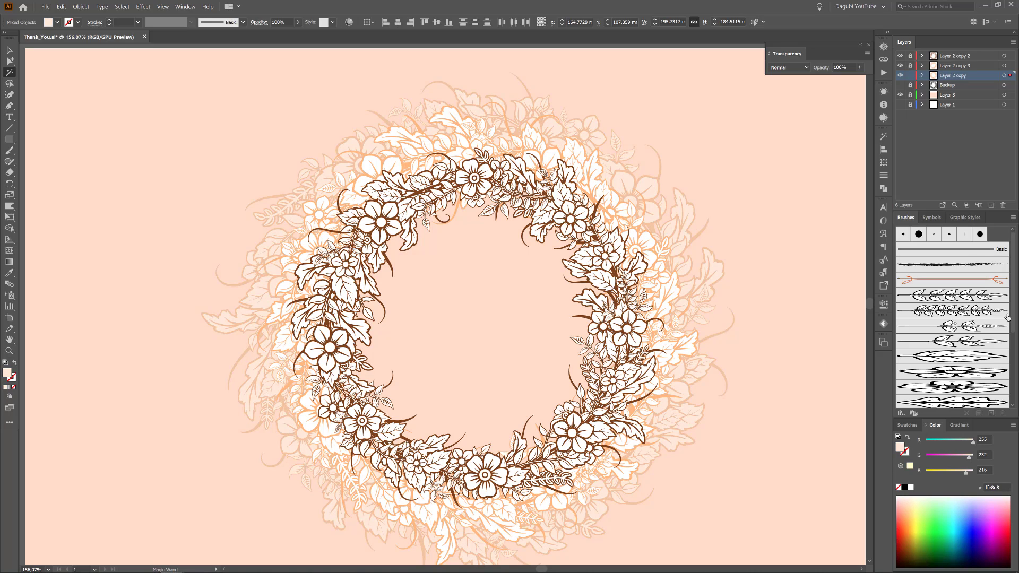
- Select the middle wreath's orange linework with the Magic Wand and recolour it muted orange-brown (db9870)
click(1003, 65)
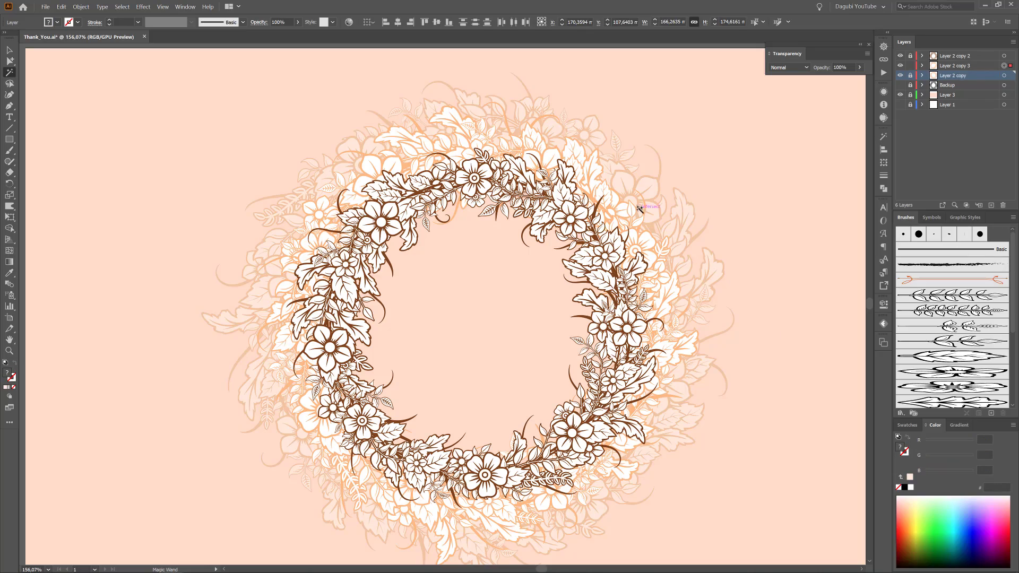
drag(643, 209, 764, 289)
click(666, 221)
drag(675, 331, 600, 297)
drag(661, 367, 695, 318)
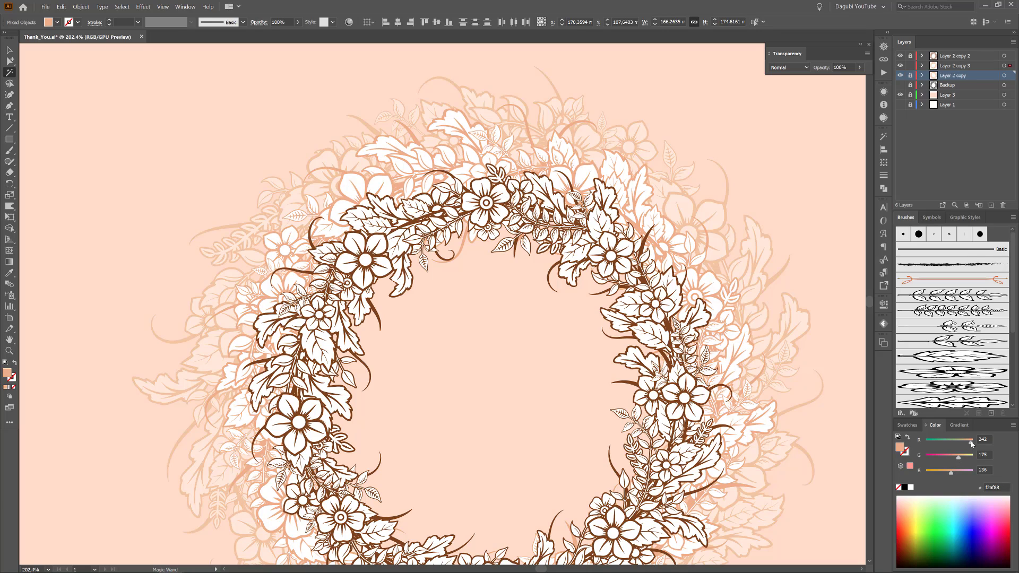
click(953, 457)
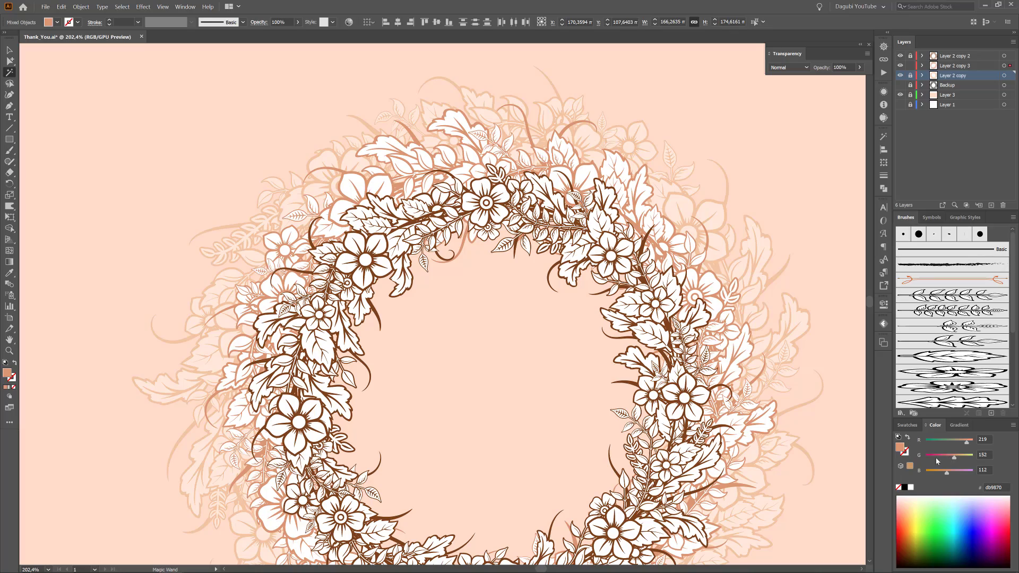
- Select the middle wreath's white fills with the Magic Wand and recolour them cream (fff3e8)
scroll(580, 172, up, 10)
click(652, 289)
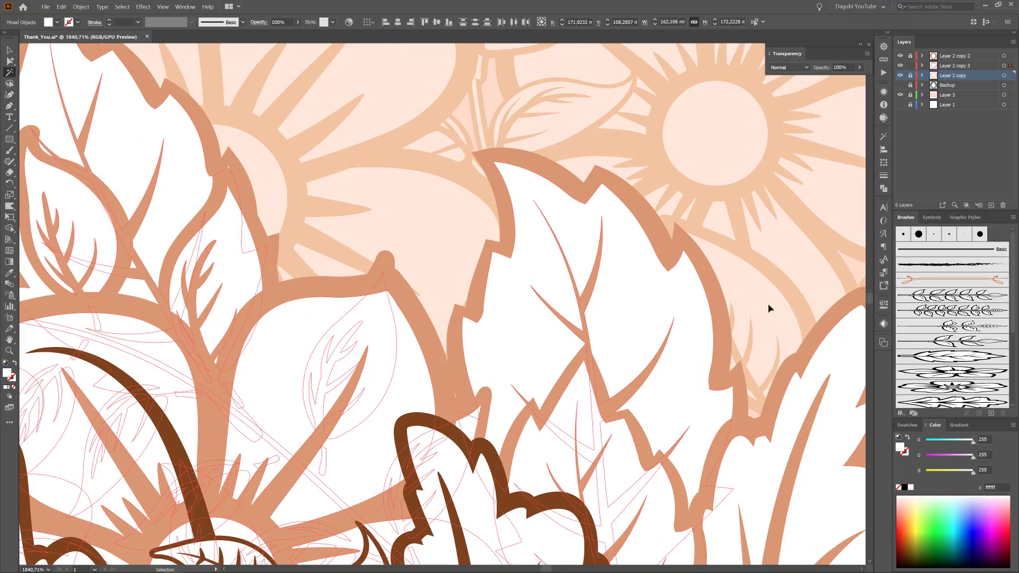
scroll(787, 297, down, 7)
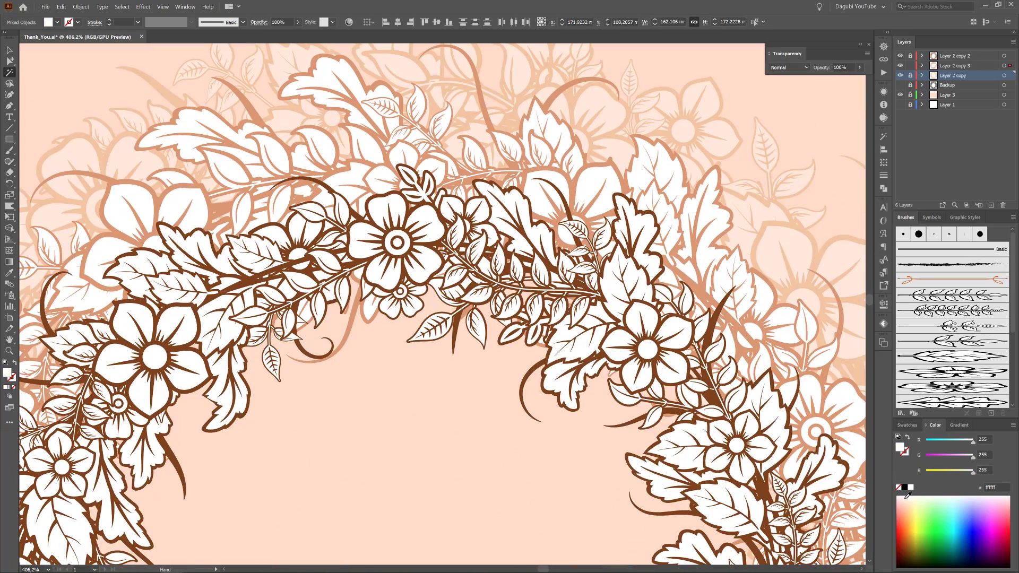
click(907, 496)
scroll(726, 418, down, 3)
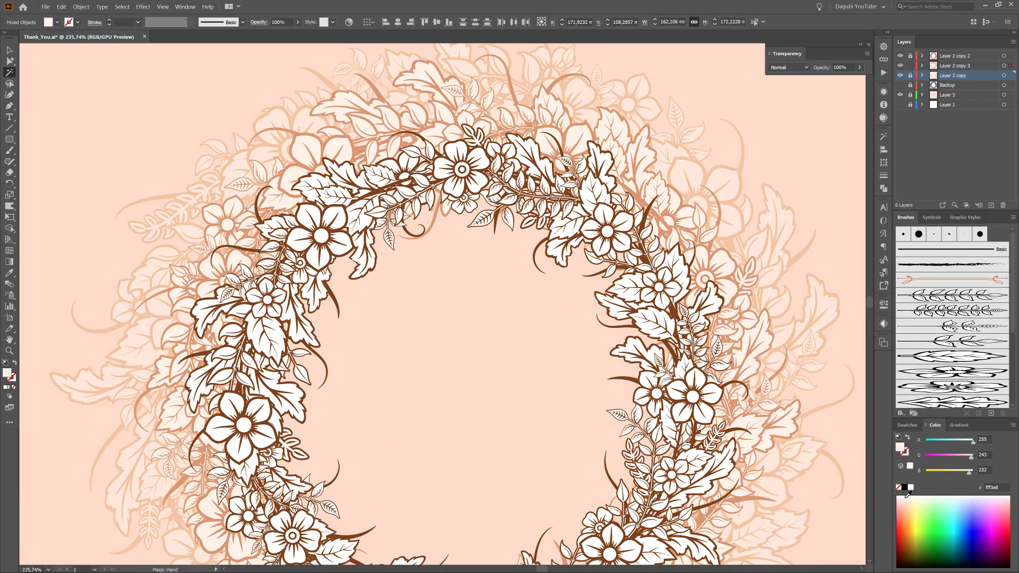
- Reselect the middle wreath's linework, recolour it a deeper terracotta (cf8762), and deselect everything
drag(717, 408, 694, 378)
drag(689, 245, 881, 414)
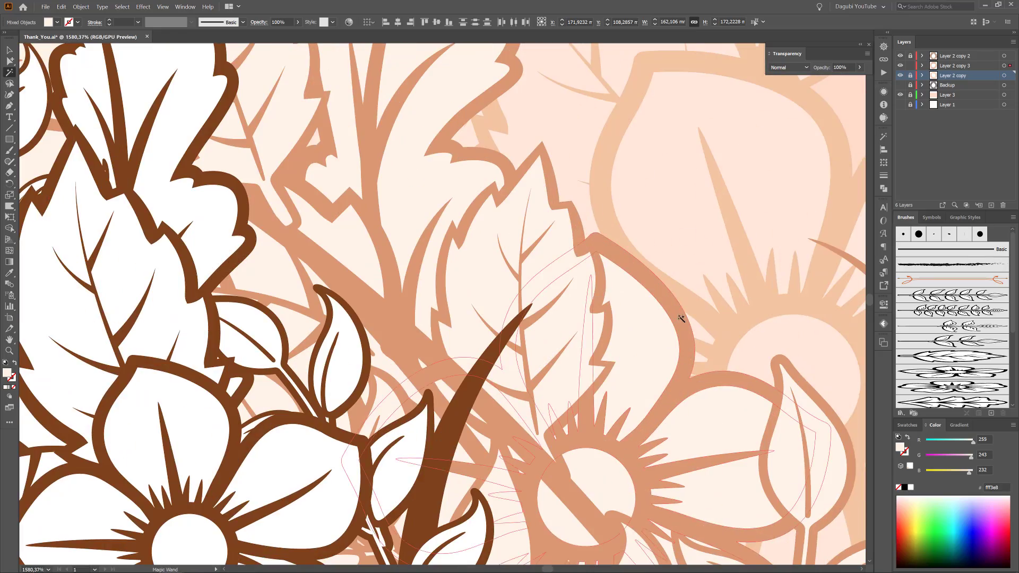
click(680, 318)
drag(748, 428, 633, 295)
drag(946, 472, 964, 446)
key(ctrl+0)
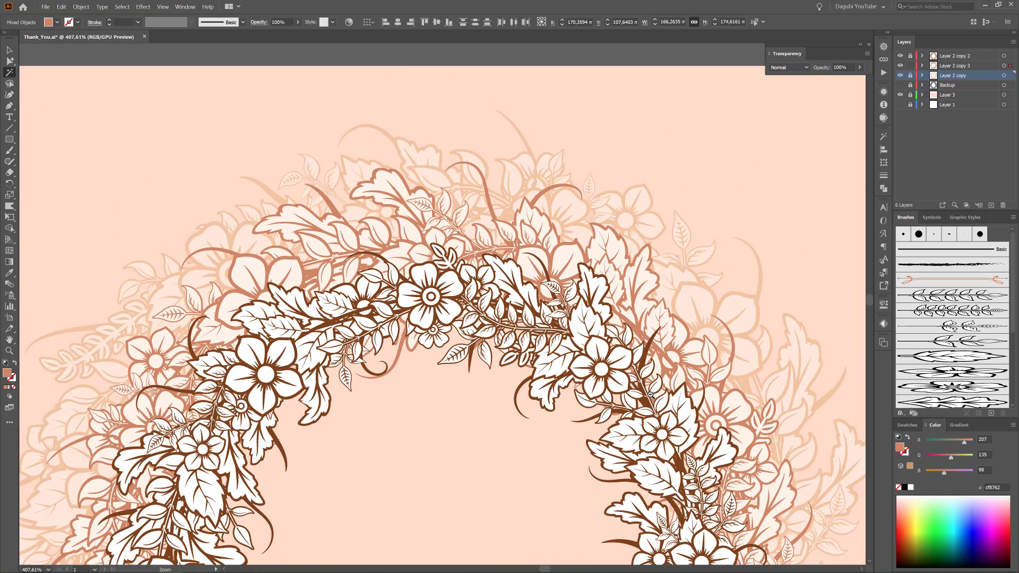
key(ctrl+shift+a)
- Add a new layer above the front wreath and enter the text "Thank YOU" on two lines inside the wreath
click(966, 57)
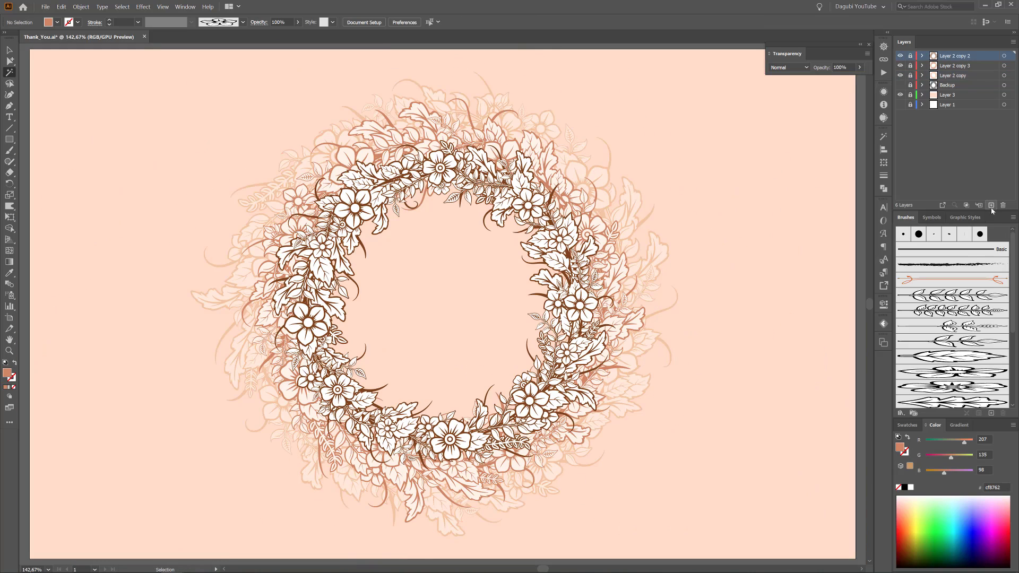
click(991, 204)
key(t)
click(403, 265)
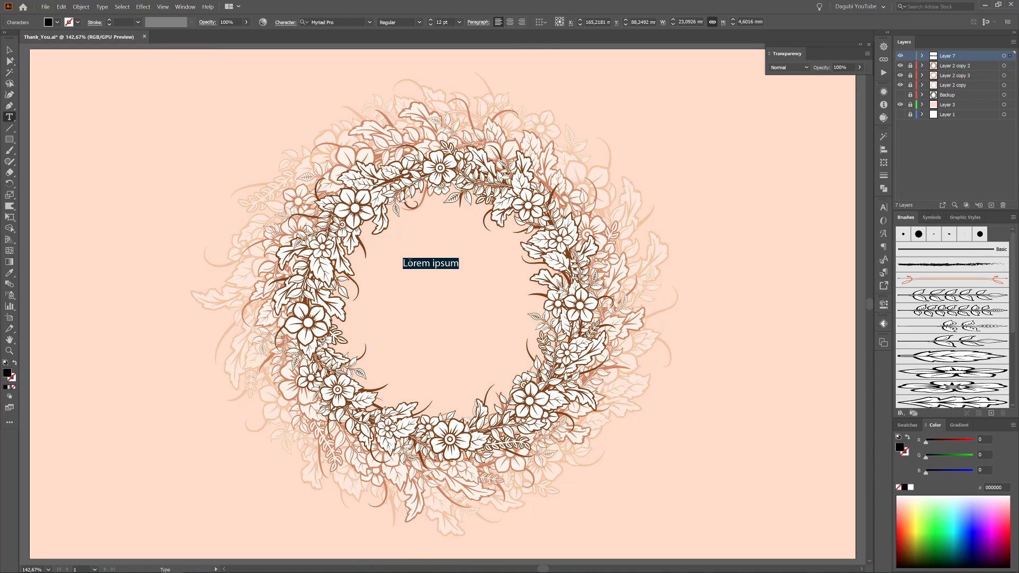
text(Thank)
key(Return)
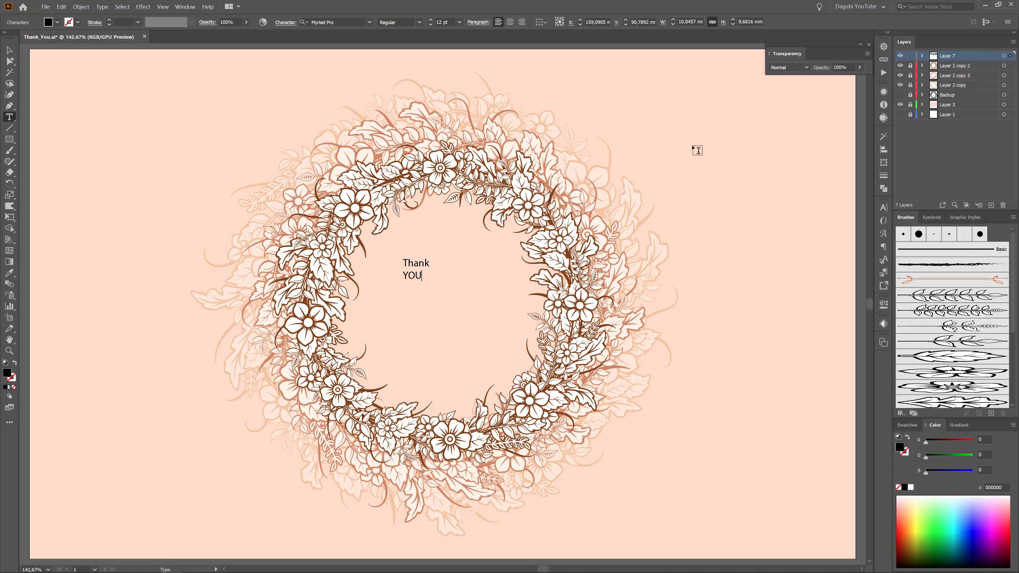
- Set the text's font to Times New Roman Bold and centre-align its two lines
click(354, 21)
text(tim)
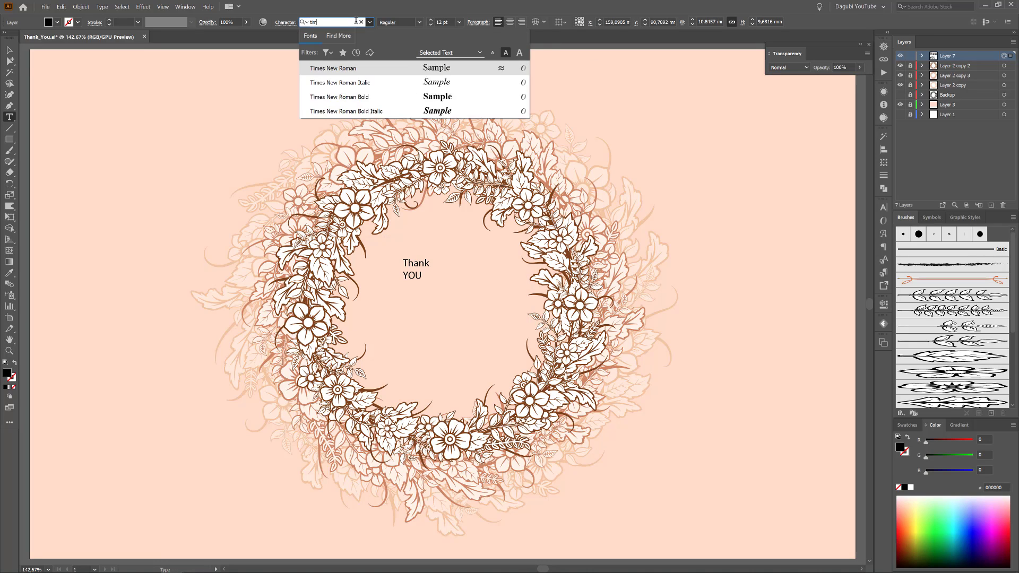
text(as)
key(BackSpace)
key(BackSpace)
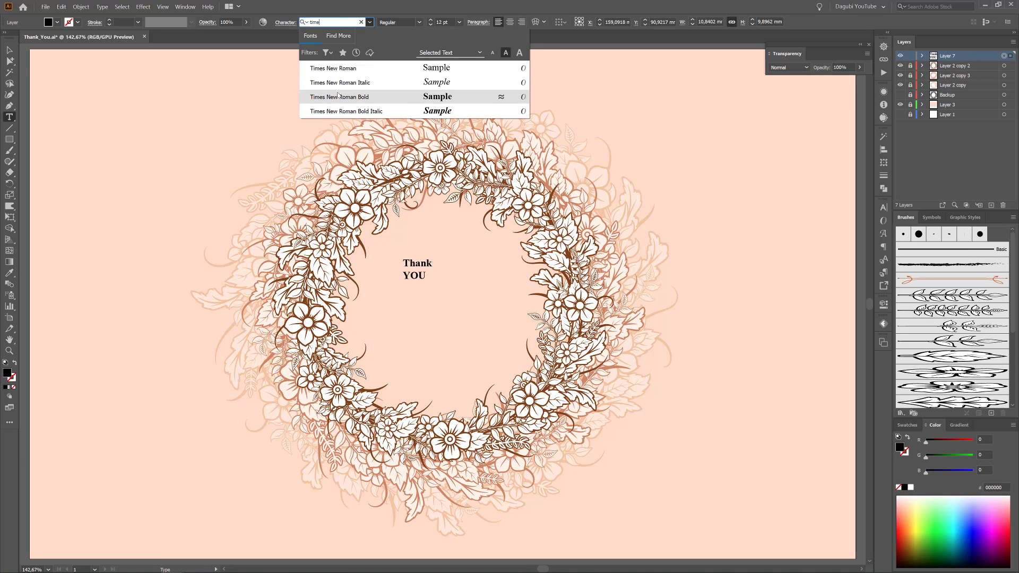
click(339, 98)
click(508, 23)
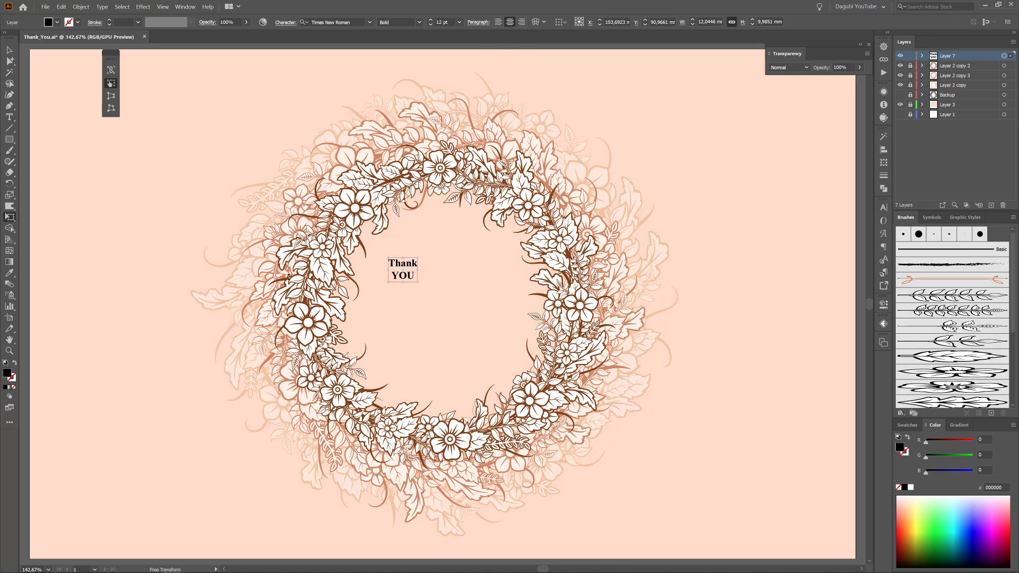
- Enlarge the text proportionally to about 65 mm wide and change its font style to Regular
key(e)
drag(419, 284, 527, 374)
click(420, 21)
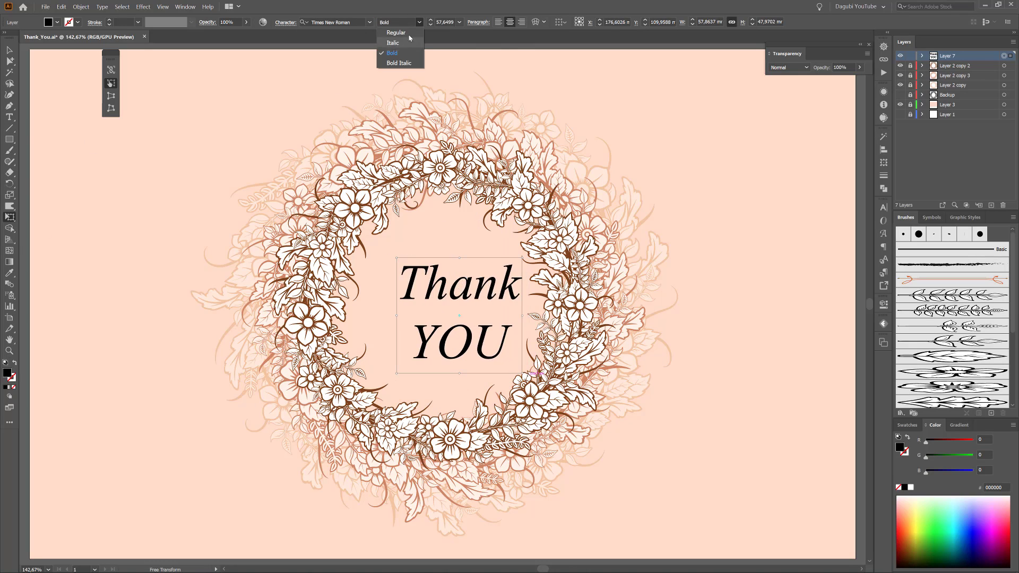
click(410, 37)
drag(523, 257, 536, 244)
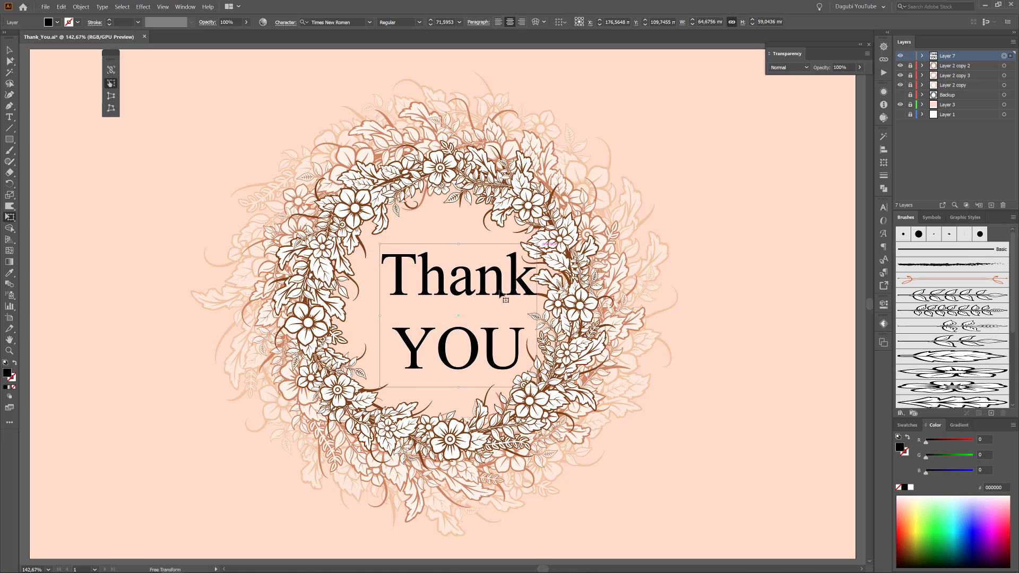
- Align the text to the artboard's horizontal and vertical centre and nudge it slightly right and about 6 mm down into the wreath's middle
drag(502, 292, 487, 293)
key(v)
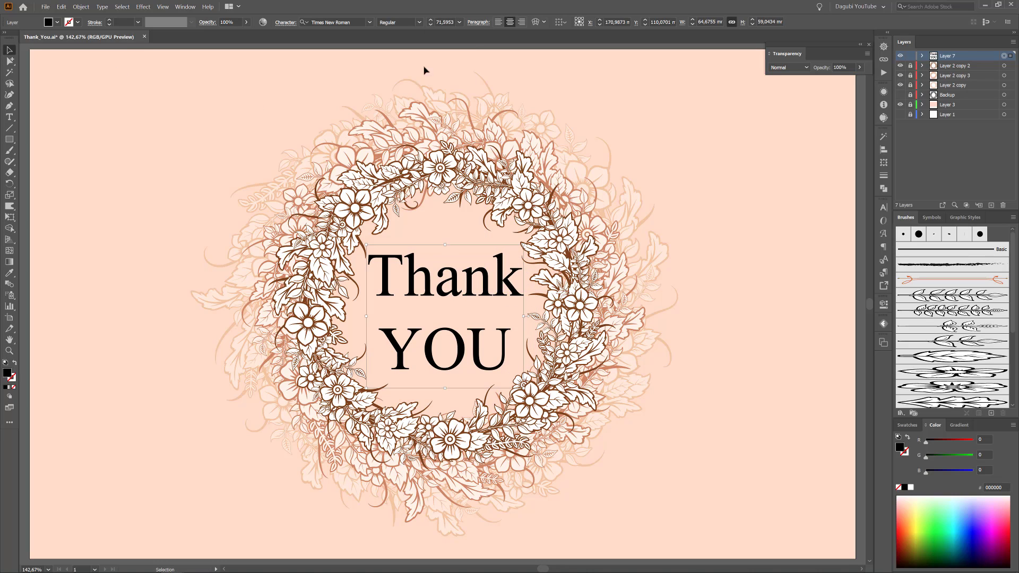
drag(467, 274, 470, 273)
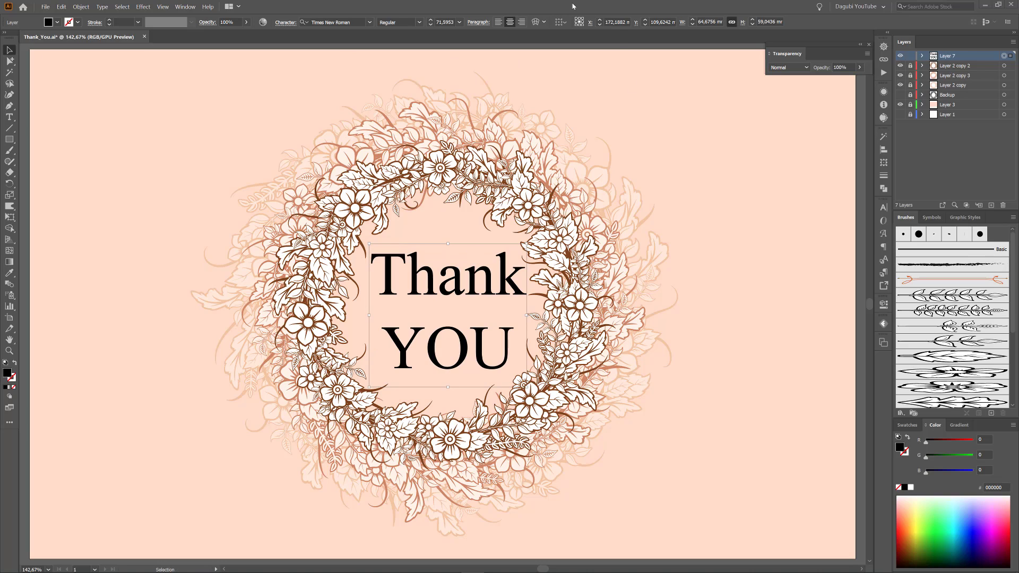
click(589, 21)
click(628, 22)
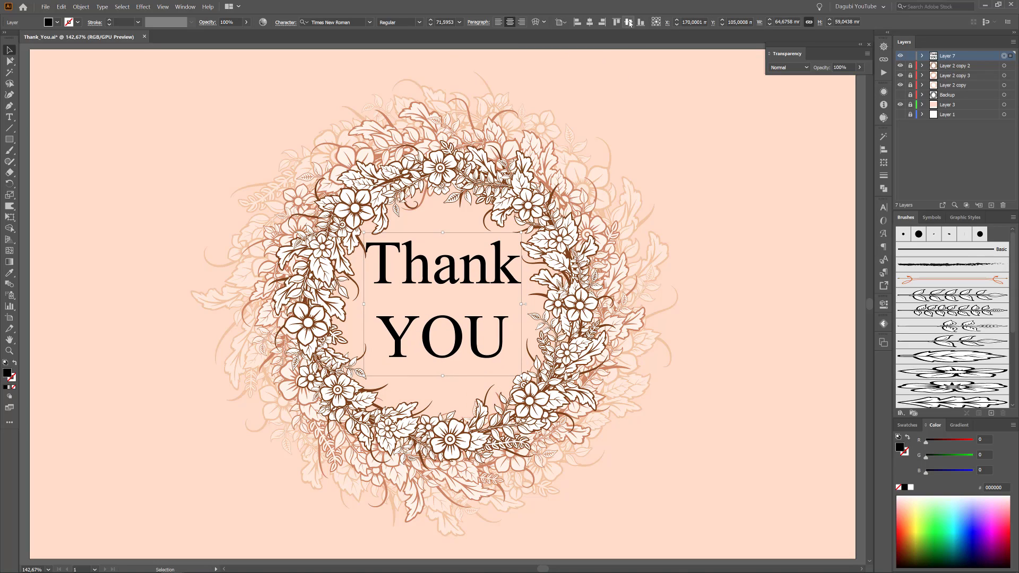
key(Right)
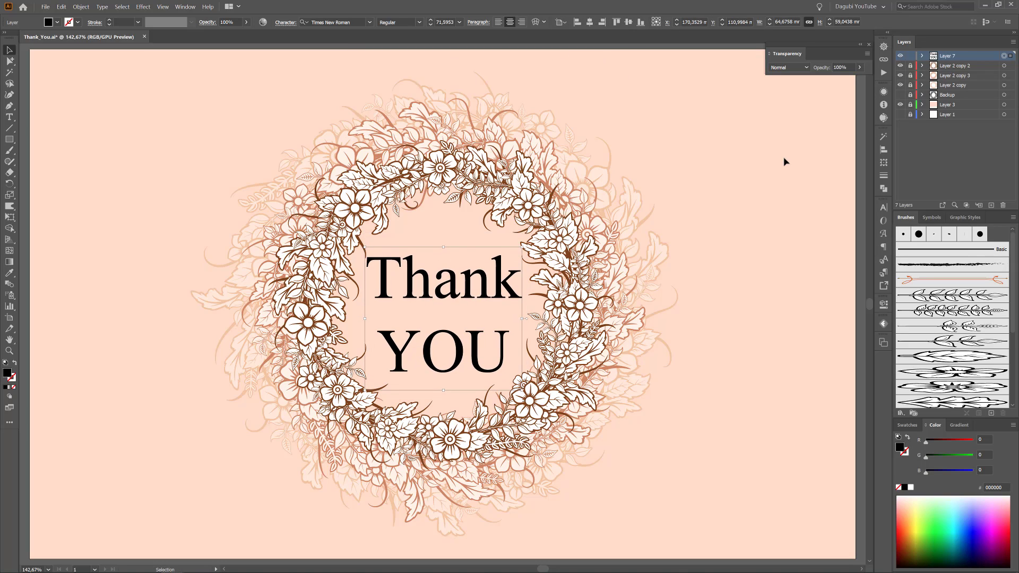
- Shrink the text to about 60 mm wide and recolour it with the dark brown (7f4211) sampled from the front wreath's linework
drag(522, 247, 509, 250)
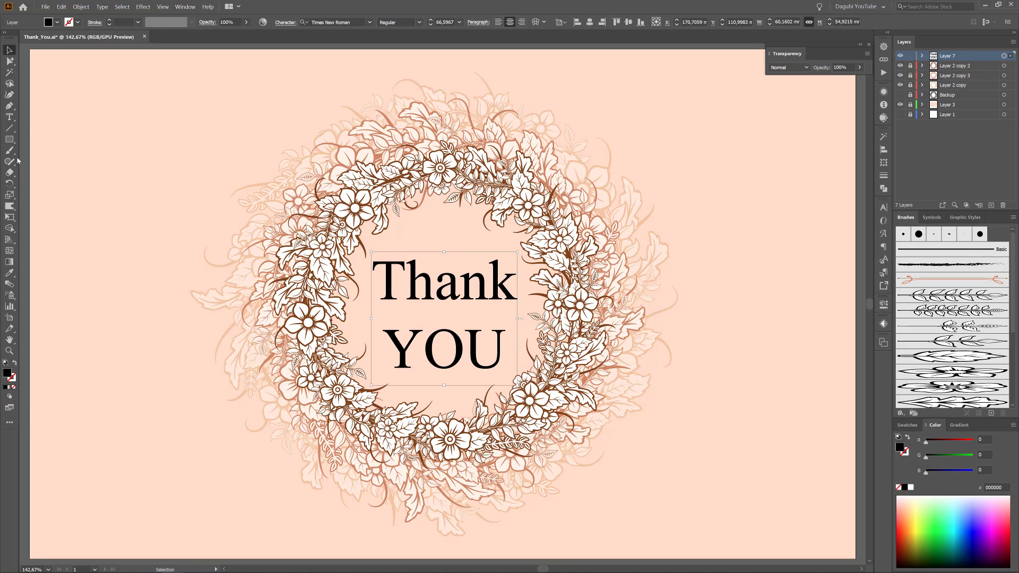
click(9, 274)
click(547, 291)
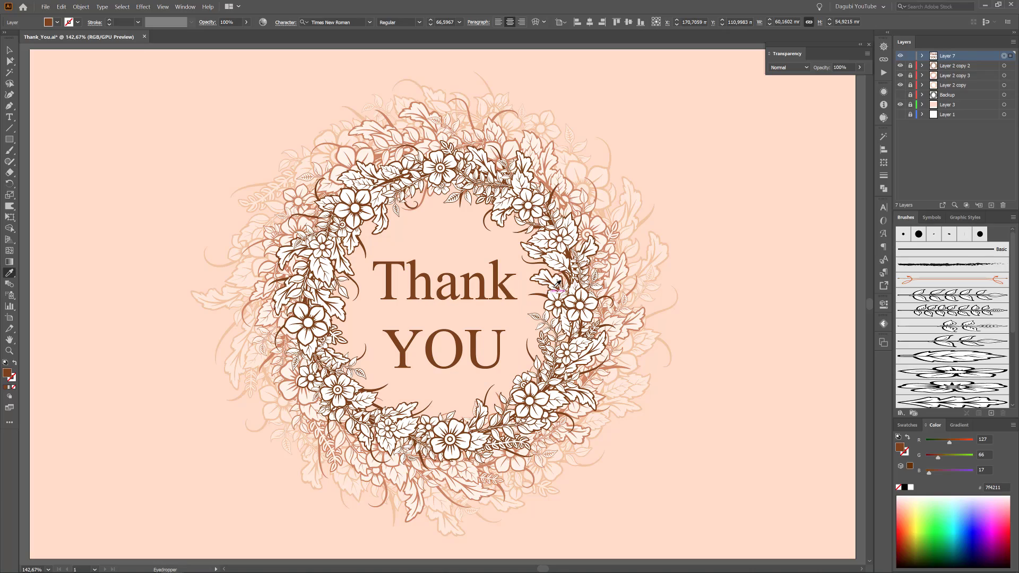
- Add a new layer between the text layer and the front wreath layer
click(950, 69)
click(991, 205)
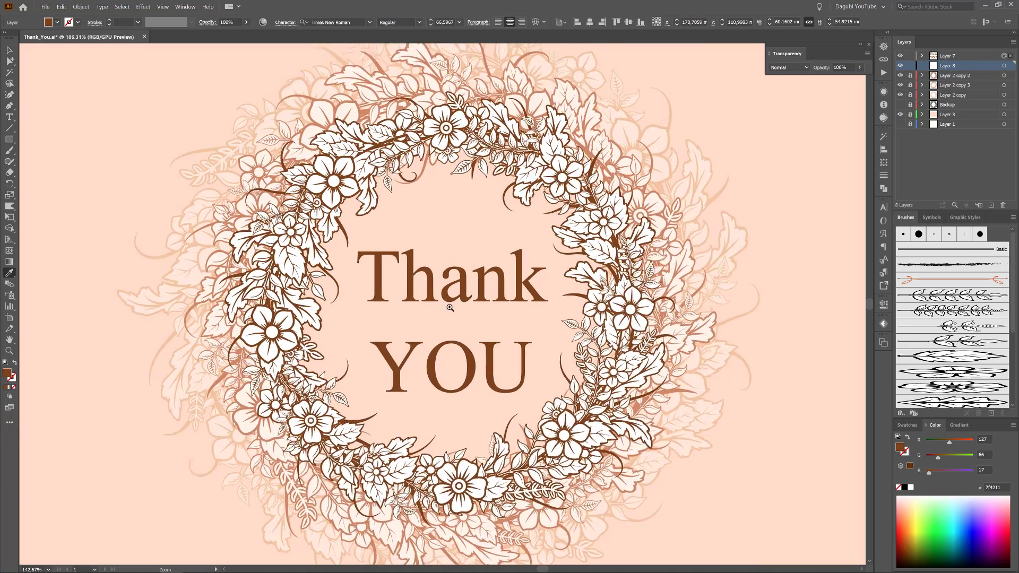